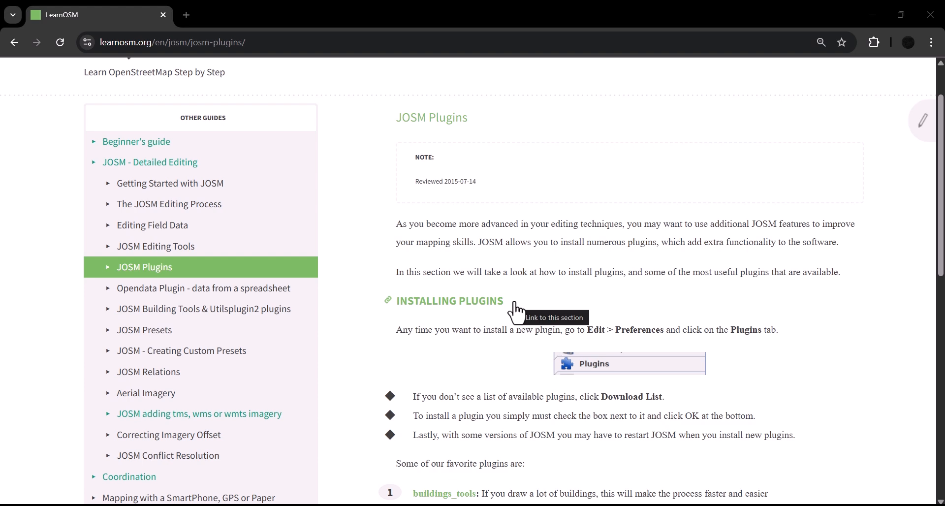
Read the favorite plugins list on the JOSM Plugins page, examining the buildings_tools and utilsplugin2 entries.
scroll(517, 313, down, 4)
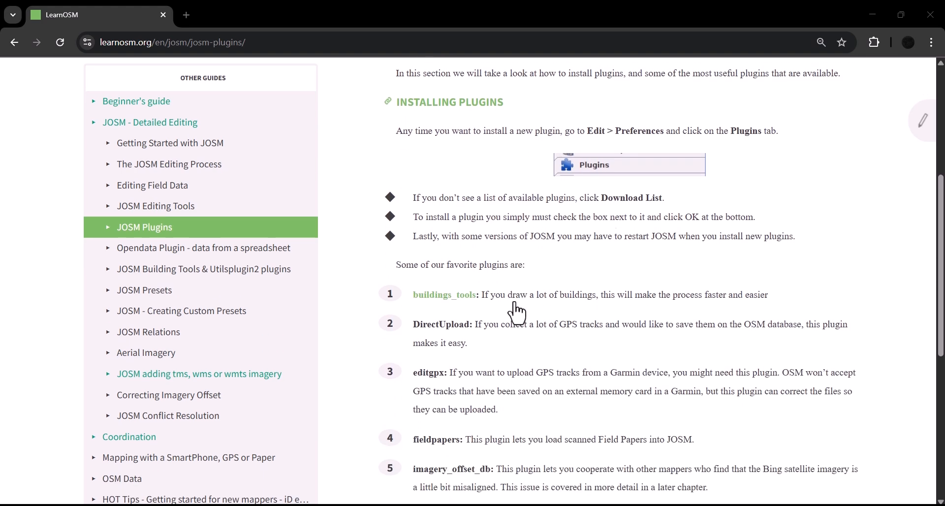
scroll(517, 310, down, 1)
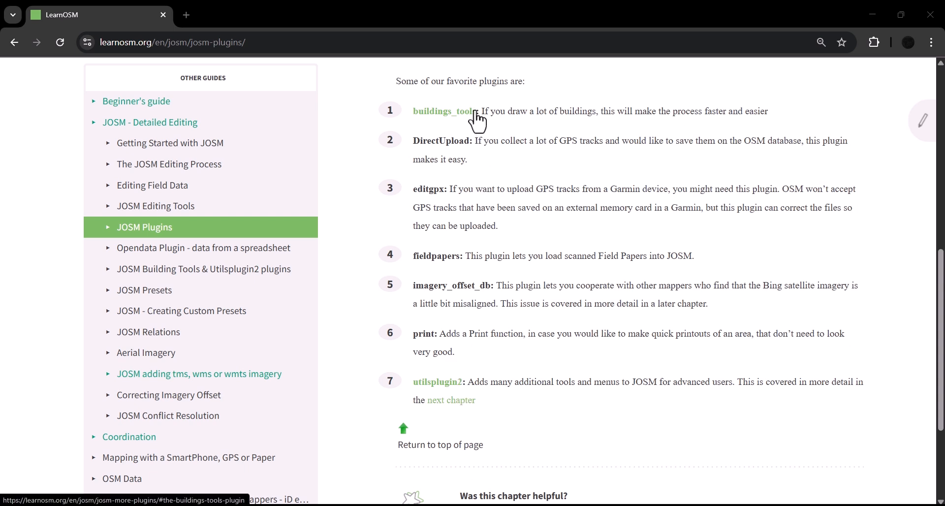
drag(480, 112, 415, 109)
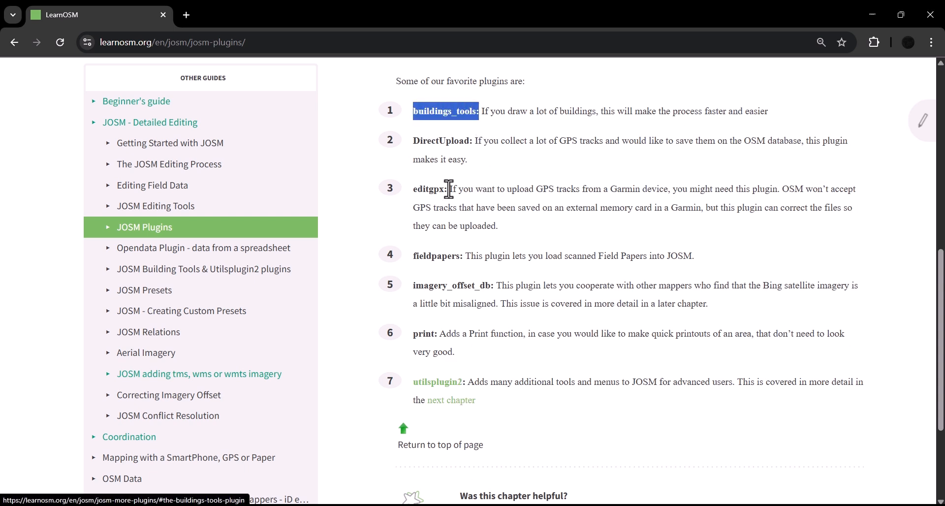
drag(464, 383, 415, 380)
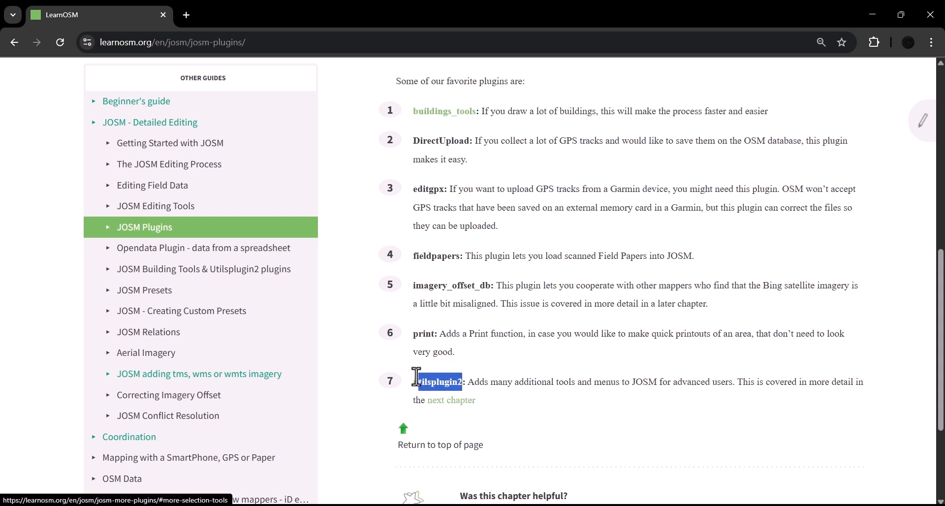
click(477, 393)
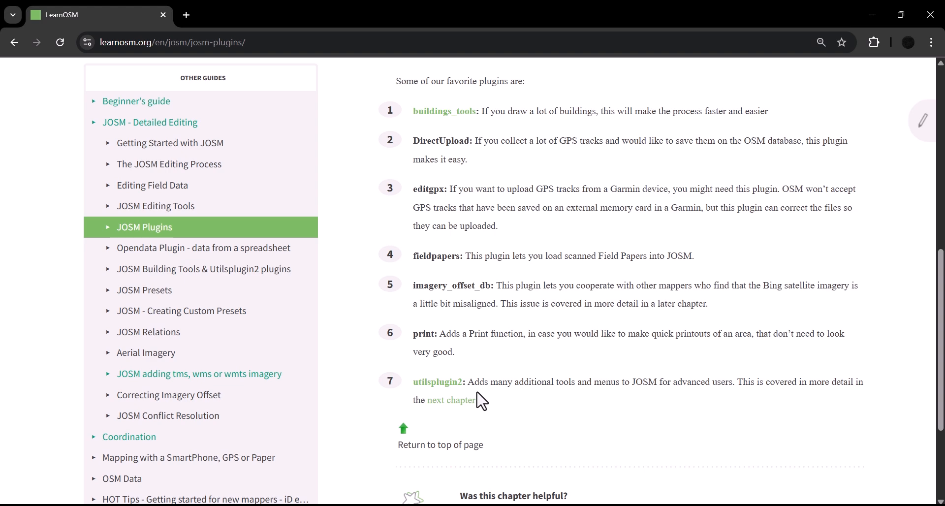
Switch to JOSM and review which plugins are already installed in the preferences.
click(874, 5)
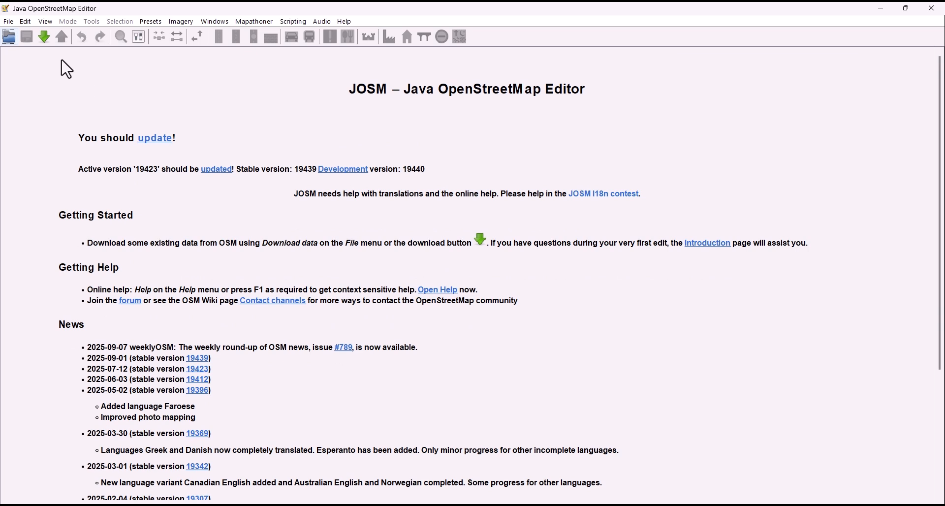
click(25, 21)
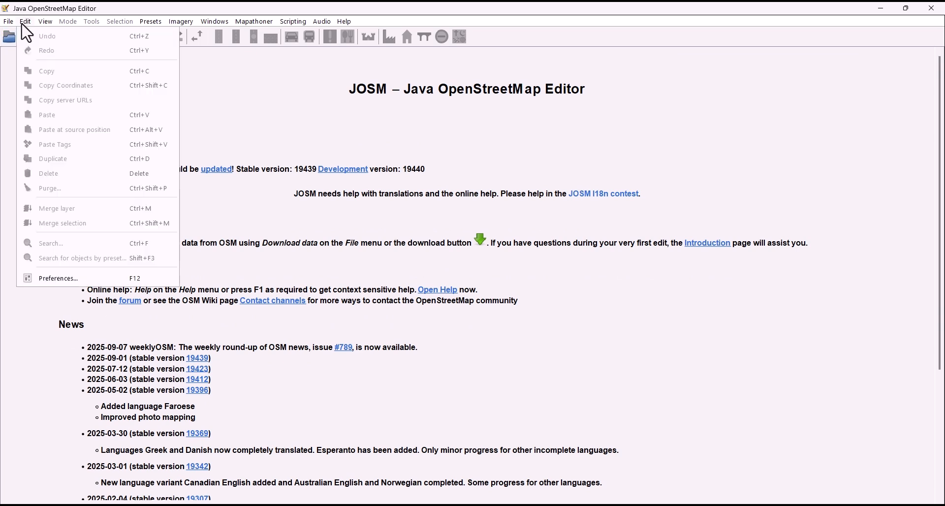
click(51, 279)
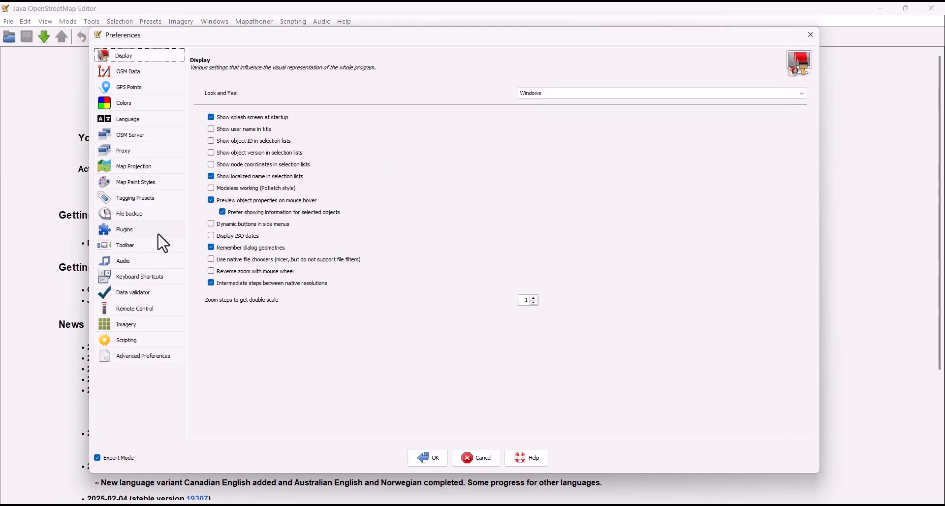
click(129, 234)
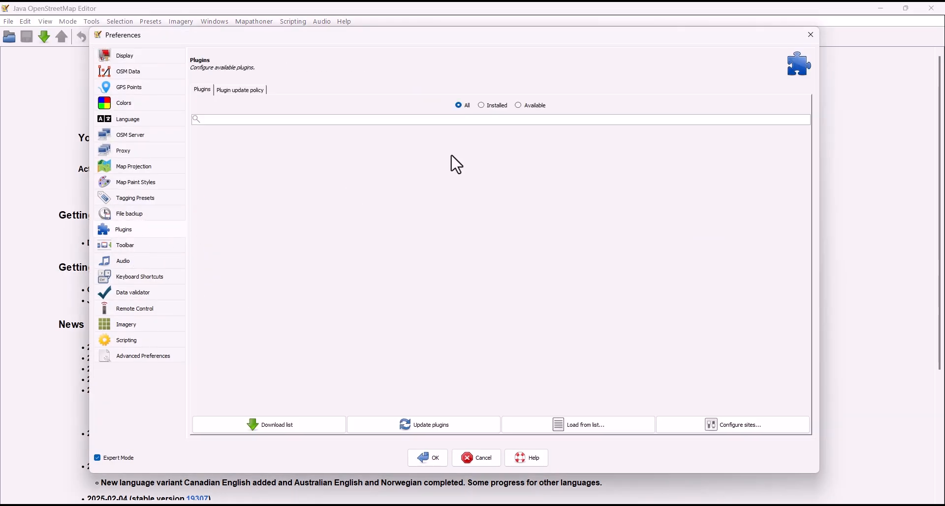
click(481, 106)
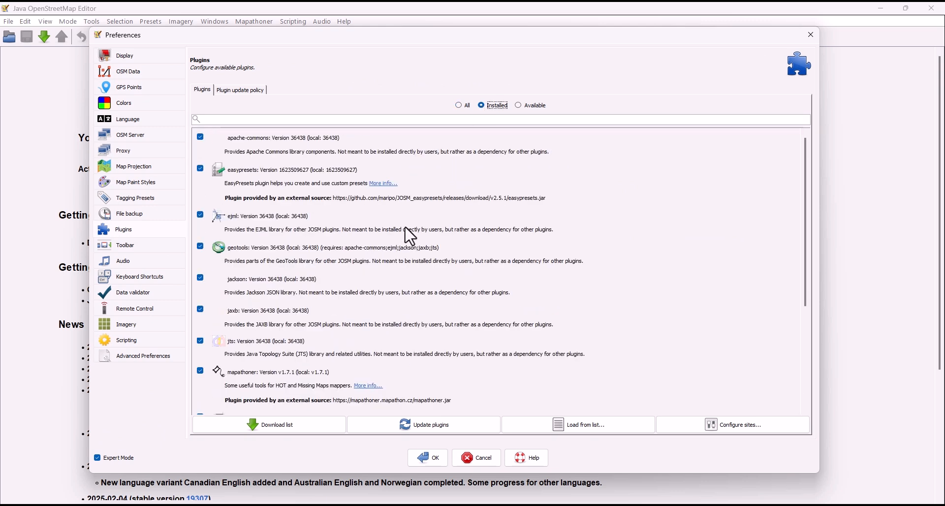
scroll(409, 221, down, 3)
scroll(394, 284, up, 3)
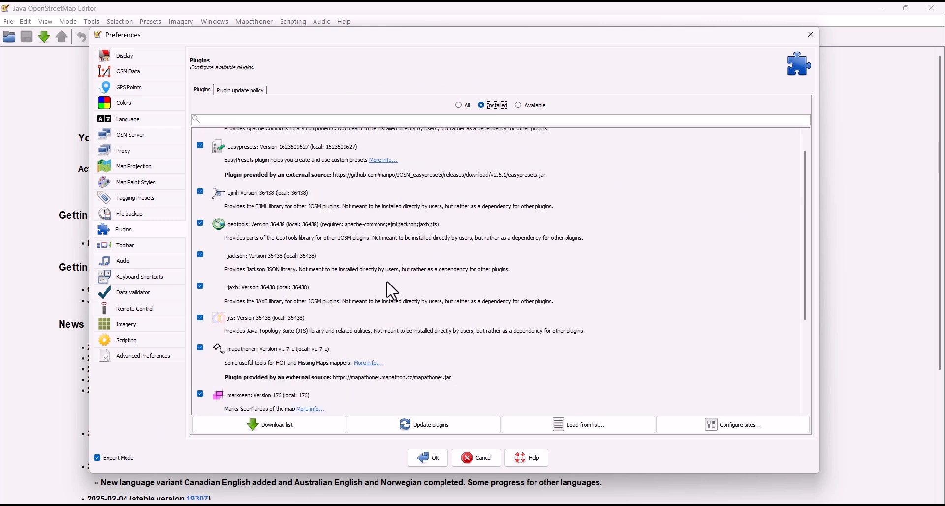
click(429, 457)
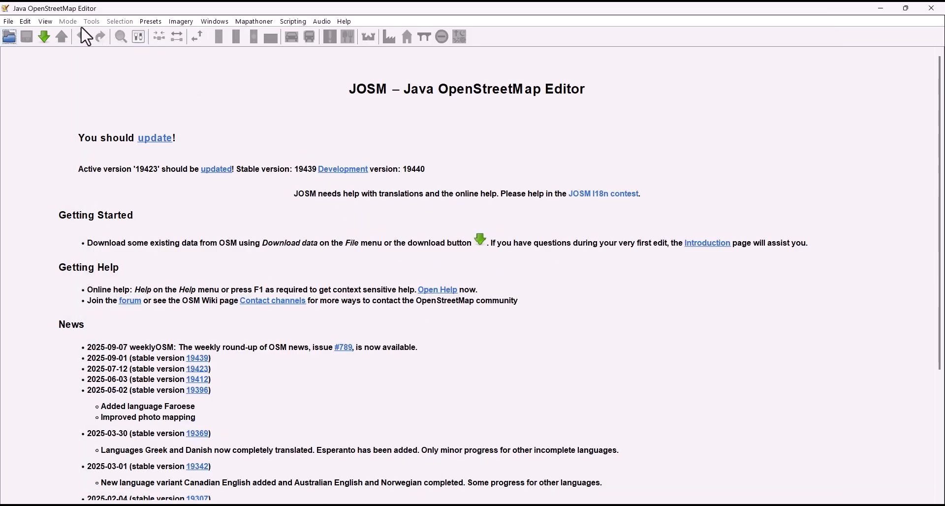
Download the OpenStreetMap data for the area and add the Esri World Imagery background, dismissing its offset notice.
click(44, 38)
click(377, 480)
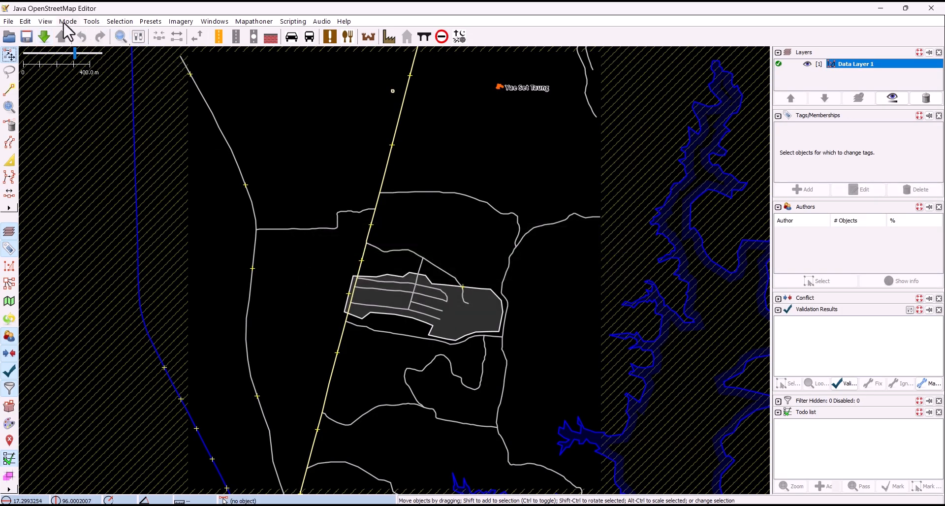
click(192, 22)
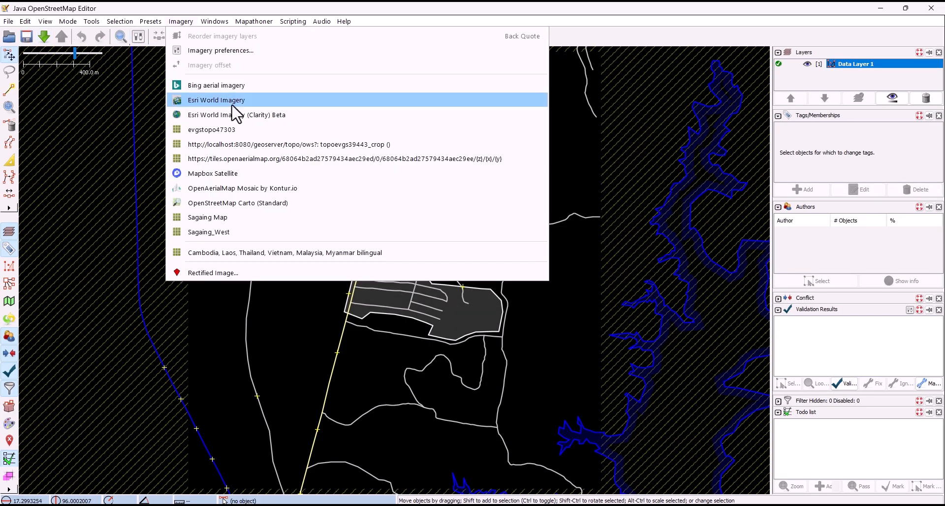
click(253, 99)
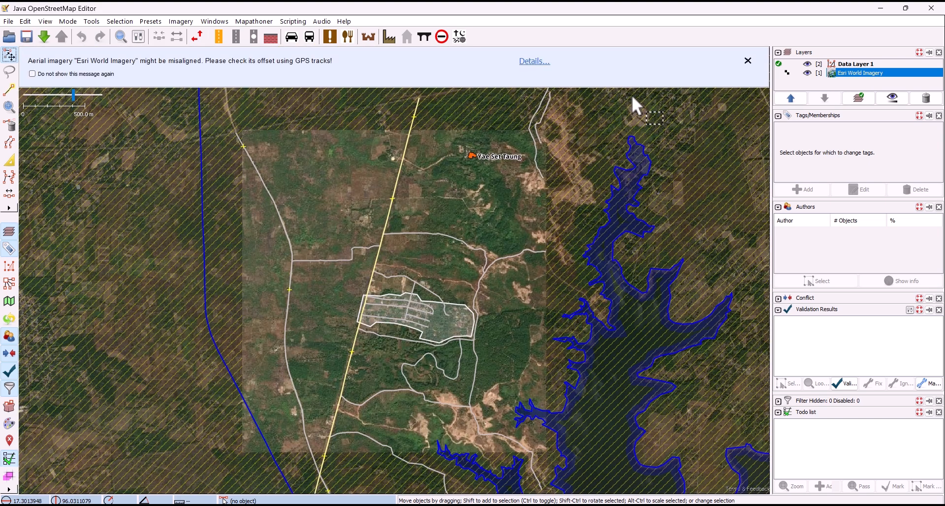
click(747, 66)
Select the village's residential area polygon and look through the editing commands available for it.
click(409, 281)
scroll(409, 276, up, 4)
click(175, 37)
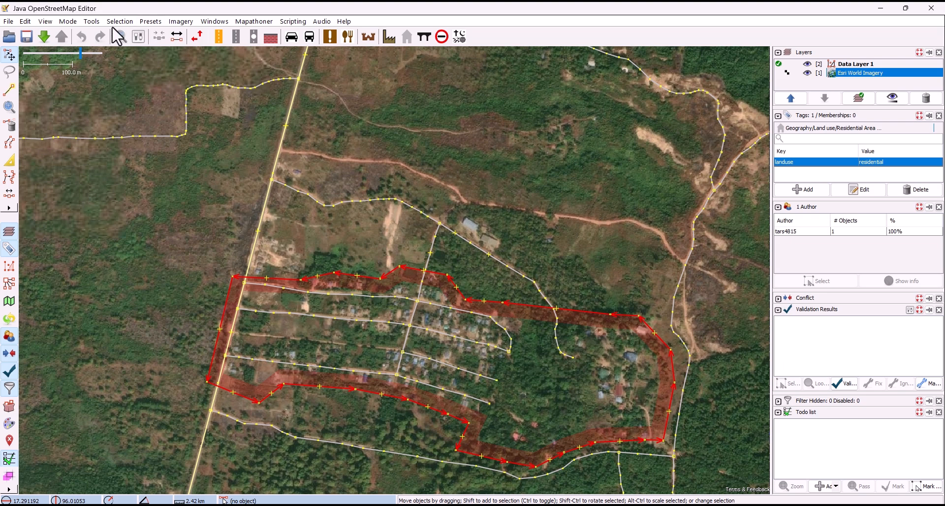
click(86, 23)
mouse_move(73, 23)
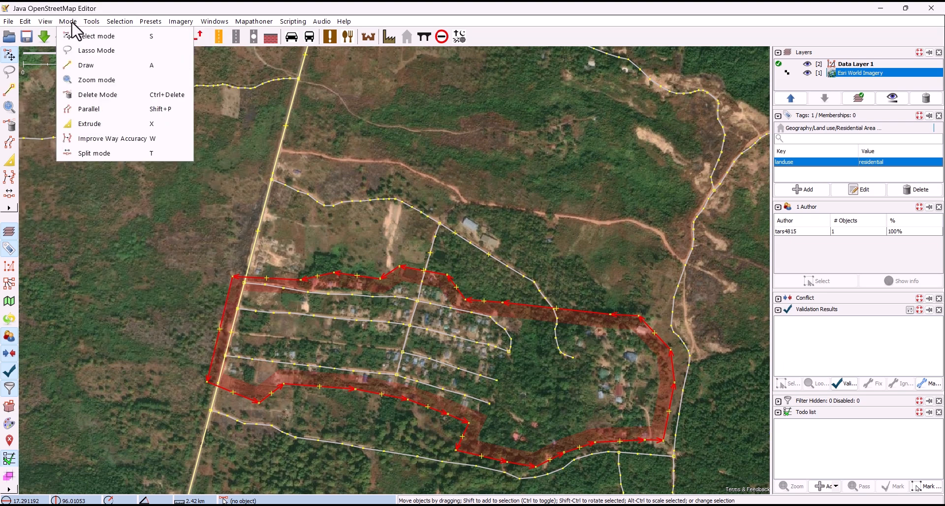
mouse_move(110, 23)
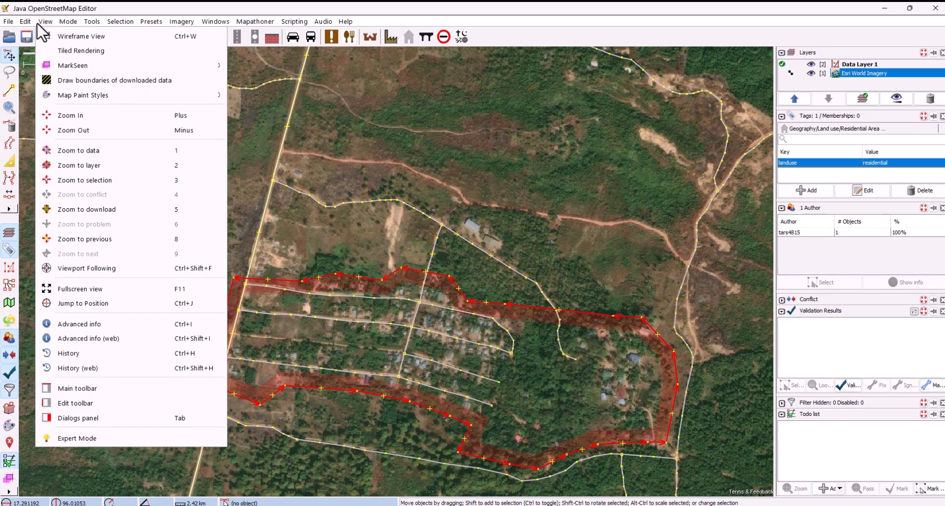
Search the available plugins in the preferences for "util" and enable utilsplugin2.
mouse_move(25, 21)
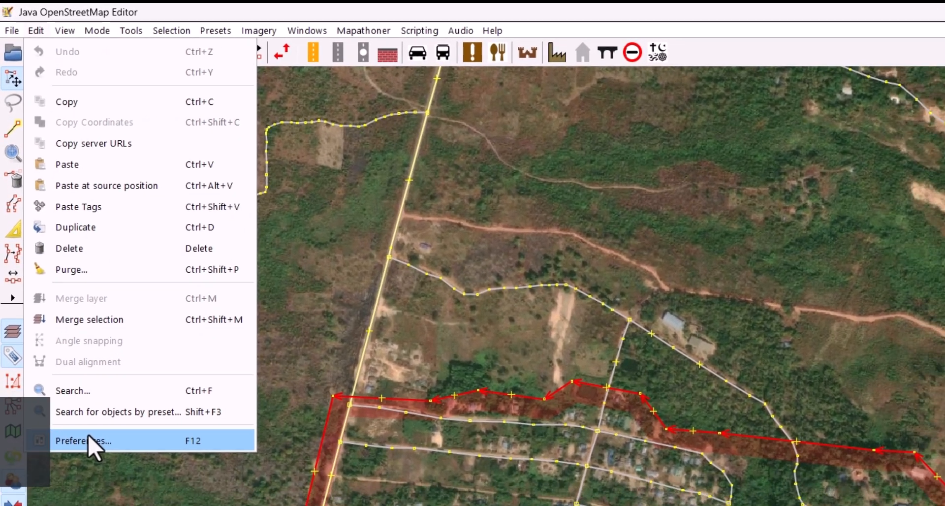
click(92, 470)
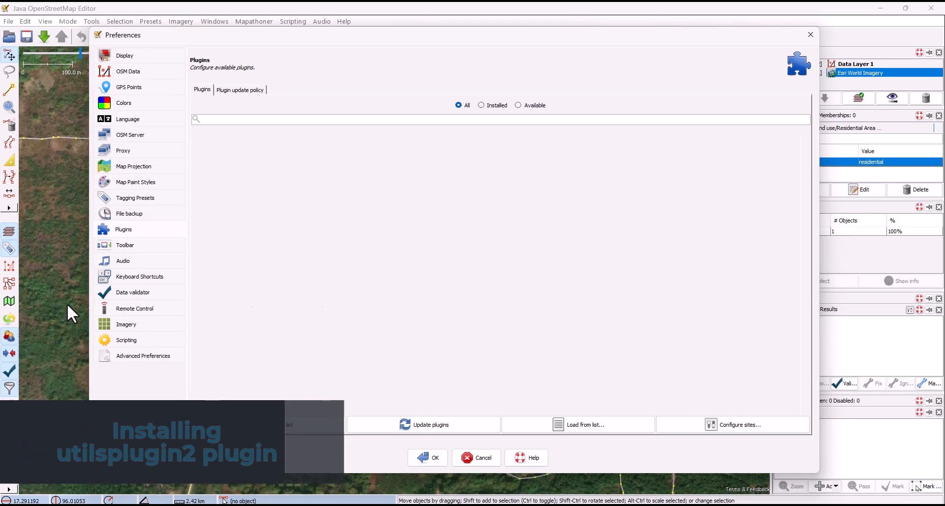
click(141, 237)
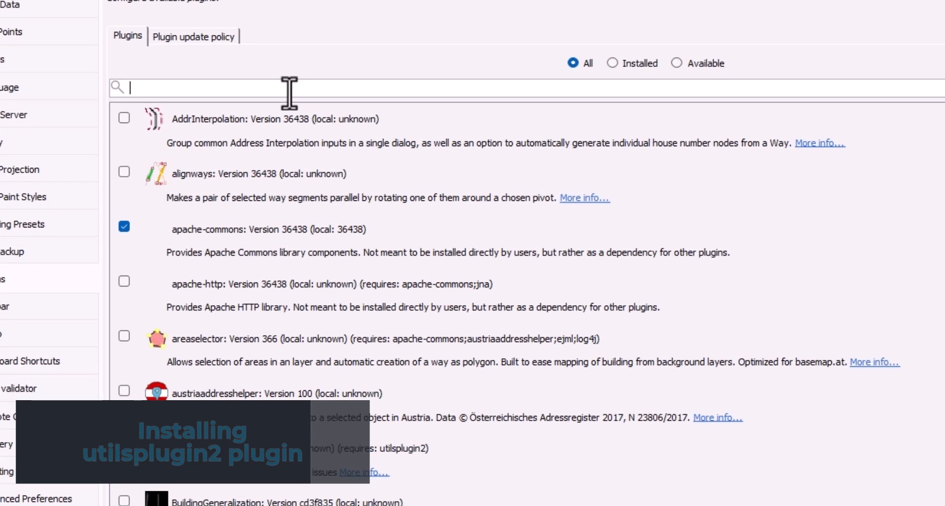
click(290, 92)
text(ut)
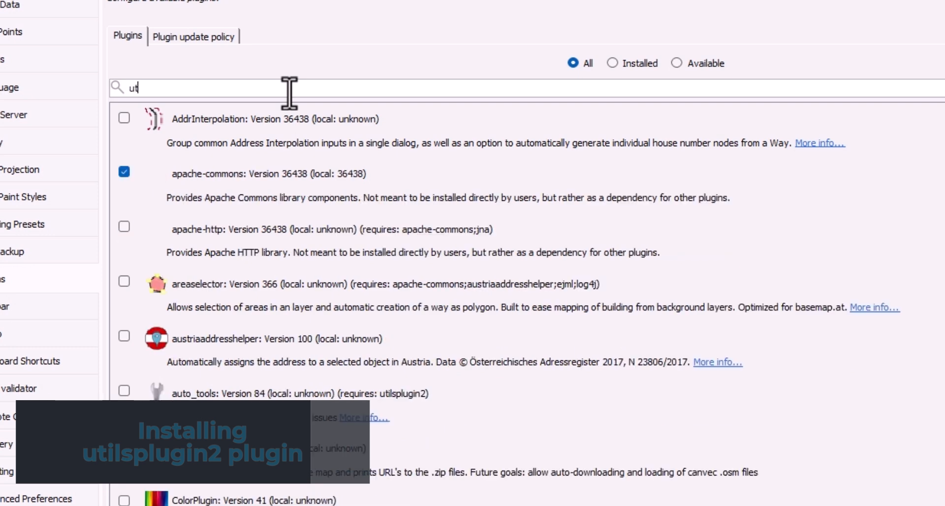
text(il)
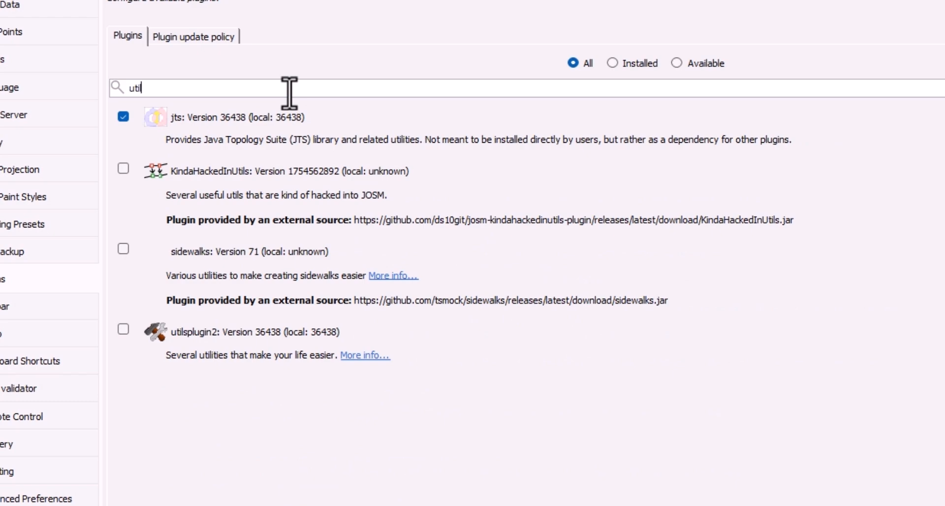
click(124, 329)
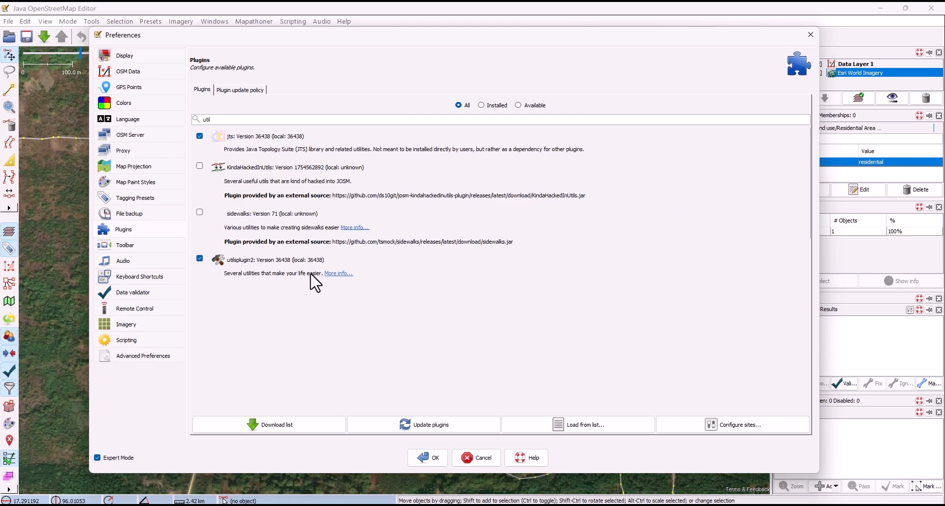
Examine the online help page of utilsplugin2 for its tools and shortcuts, and close the browser.
click(335, 277)
scroll(315, 284, down, 3)
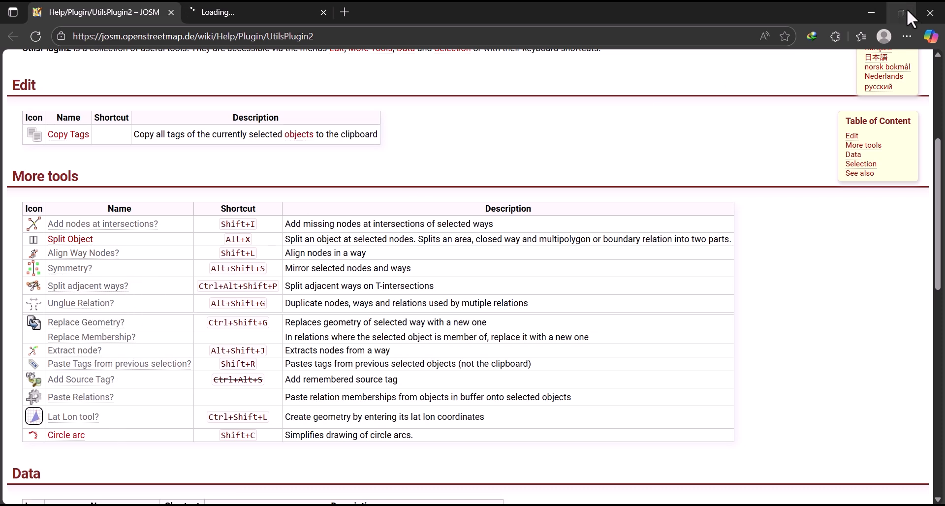
click(933, 14)
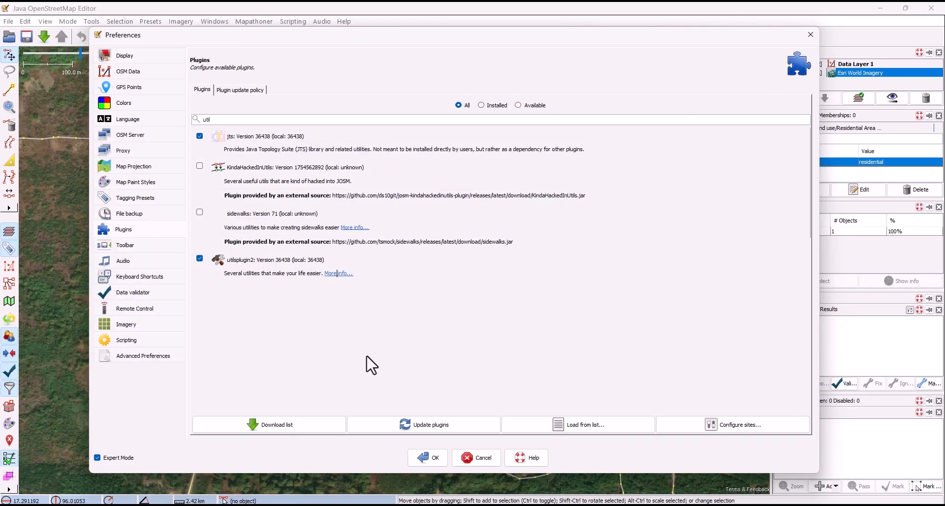
Install utilsplugin2 with a freshly downloaded plugin list and view the editing tools it adds.
click(323, 431)
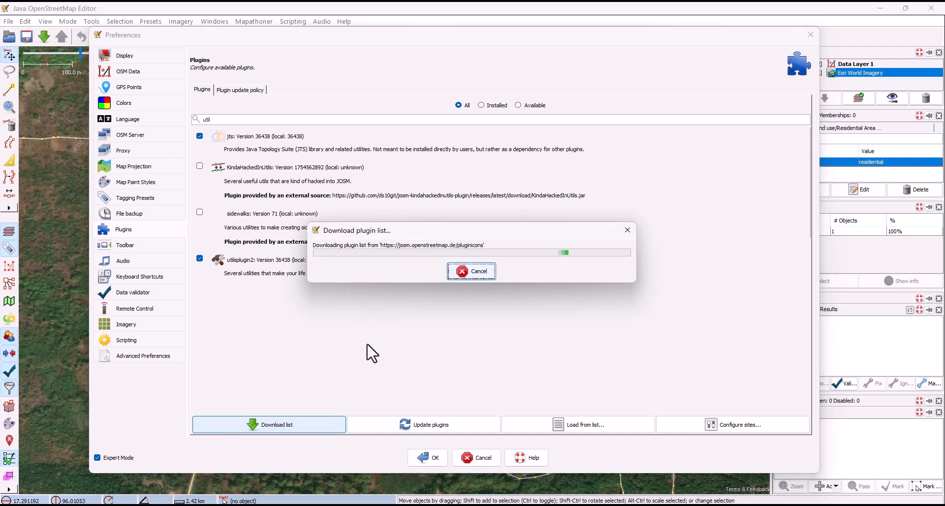
click(428, 458)
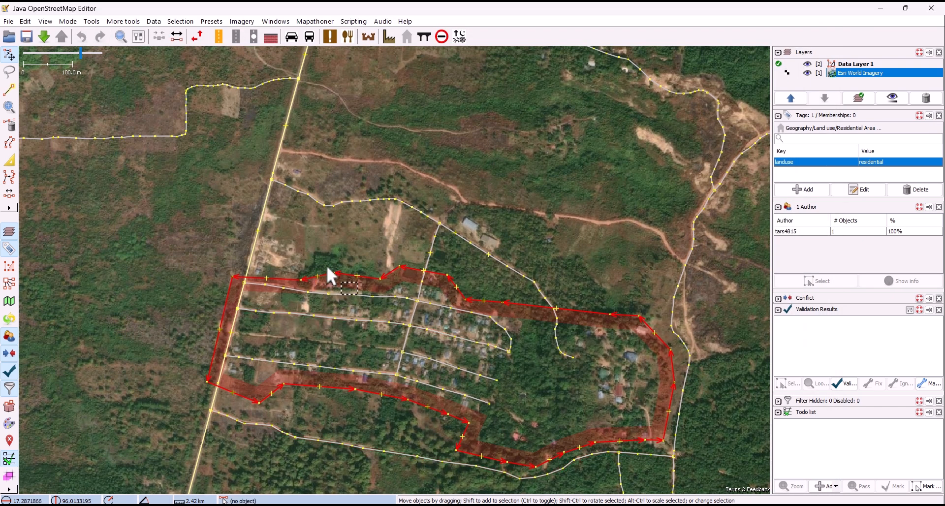
click(91, 21)
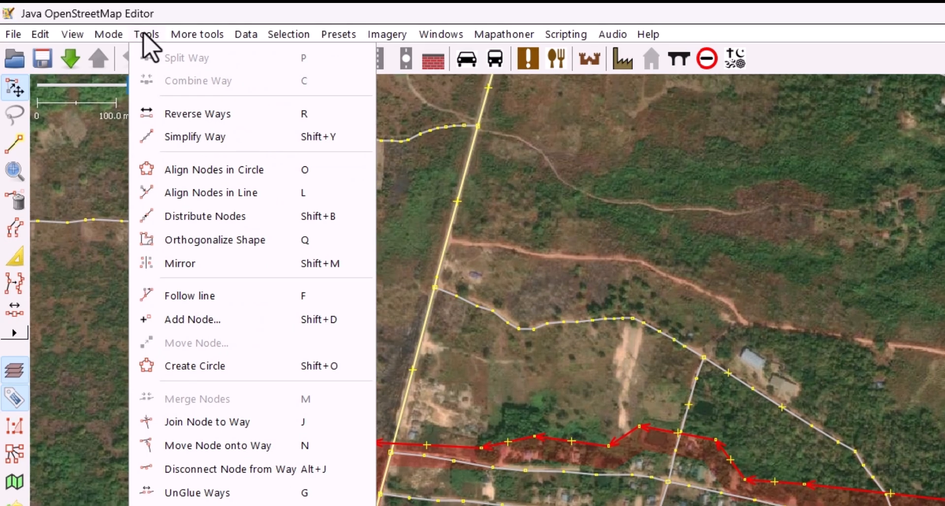
mouse_move(197, 35)
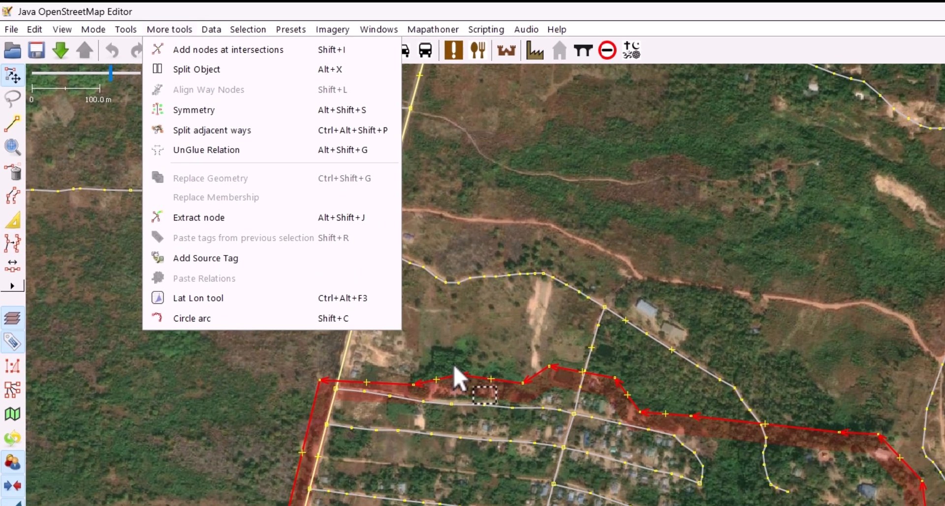
Draw a dividing way about 226 m long beside the main road, from the residential area's southern edge to its northern edge.
scroll(529, 428, up, 2)
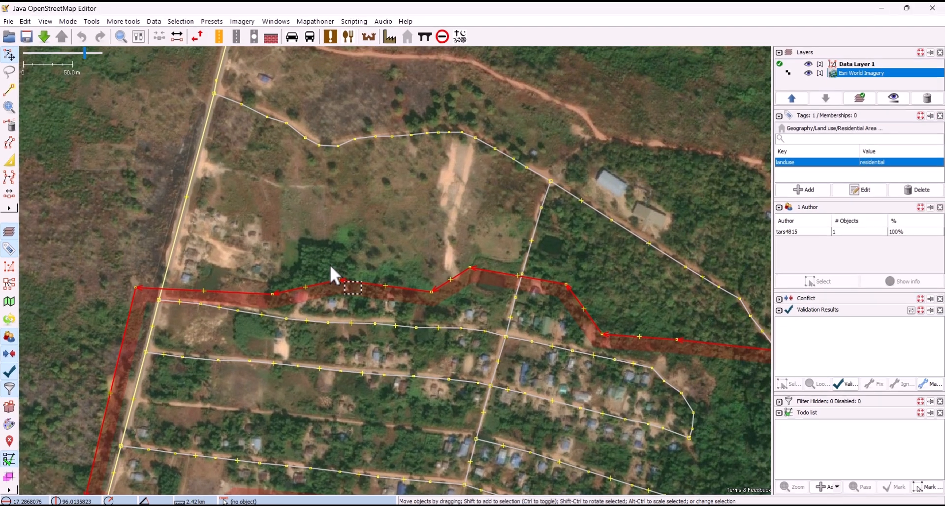
drag(249, 246, 325, 112)
click(180, 207)
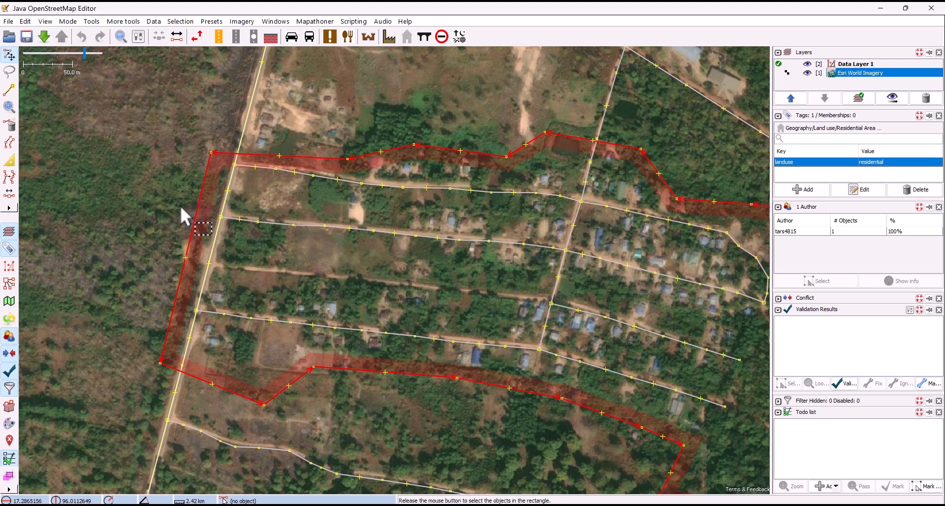
click(194, 217)
scroll(199, 212, up, 1)
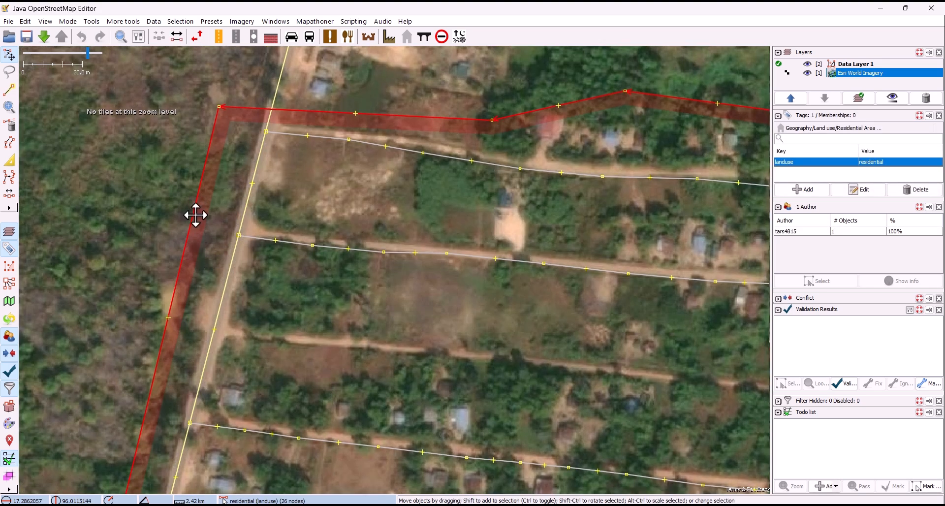
scroll(190, 232, up, 1)
drag(158, 294, 151, 305)
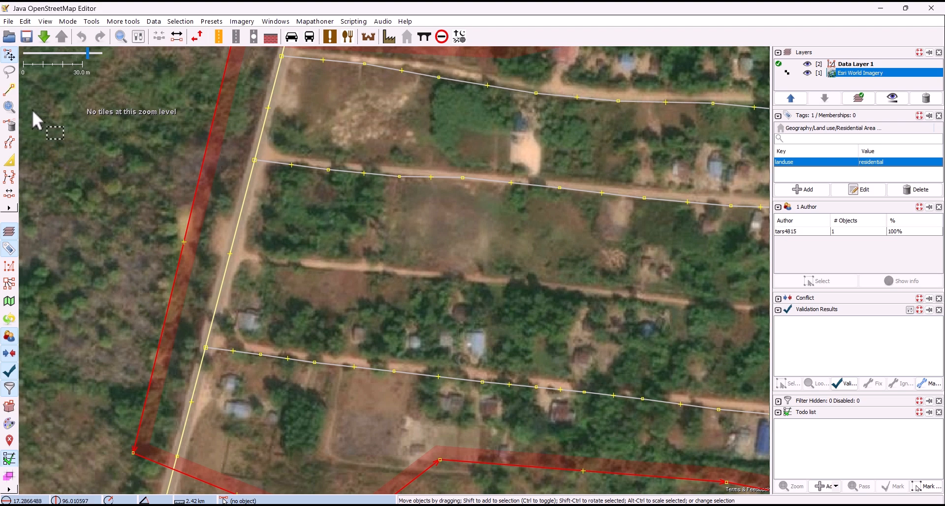
click(8, 90)
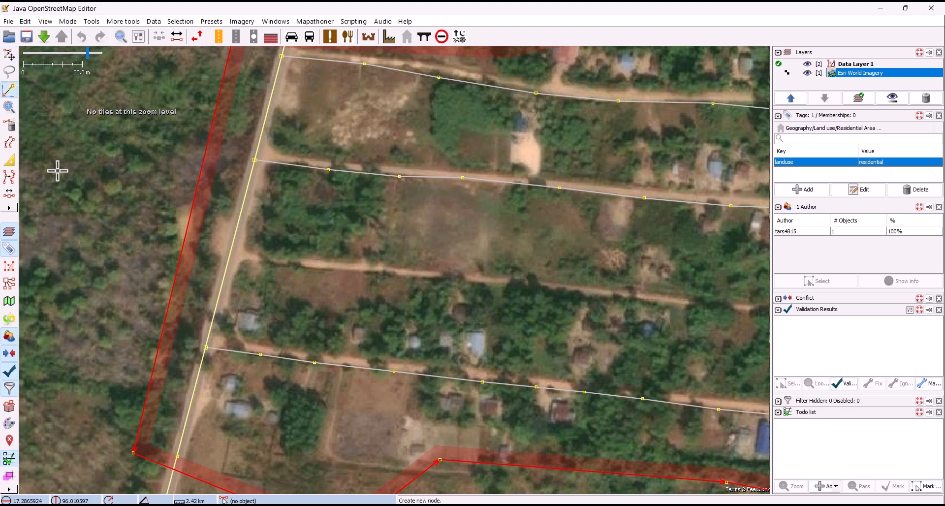
click(164, 464)
click(233, 199)
drag(240, 157, 199, 282)
click(236, 159)
key(s)
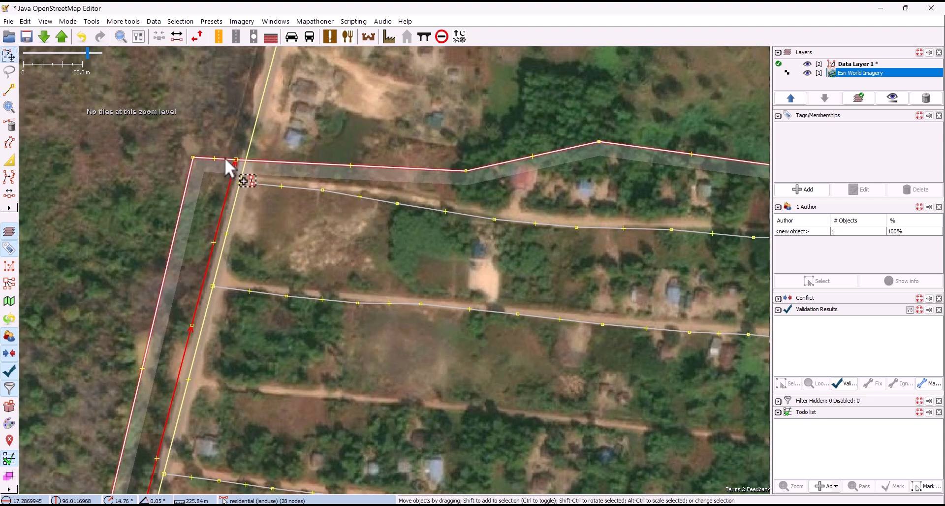
Split the residential area along the dividing way with Split Object and delete the narrow strip west of the main road.
shift+click(226, 158)
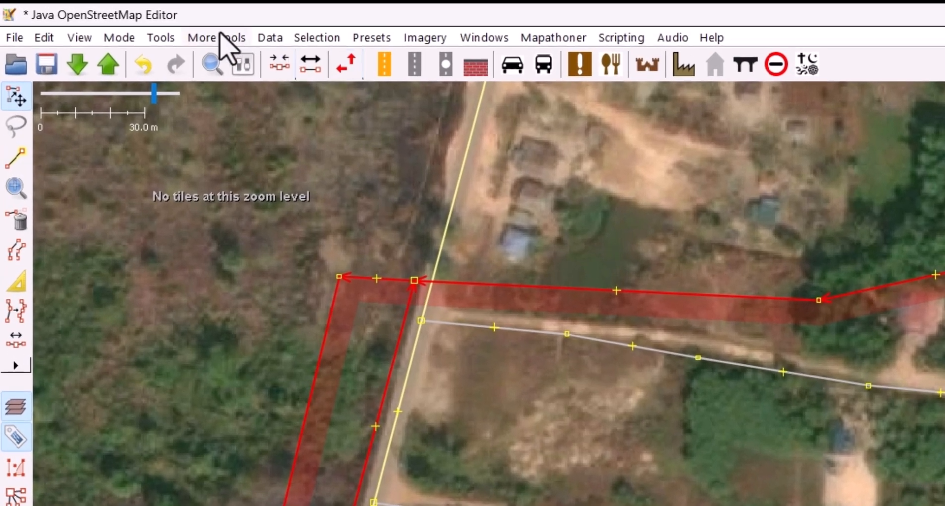
click(217, 37)
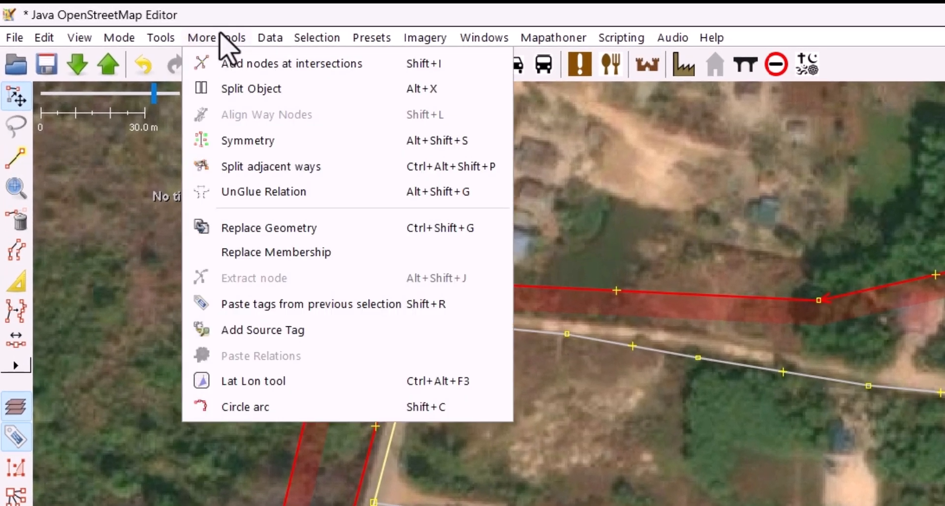
click(280, 90)
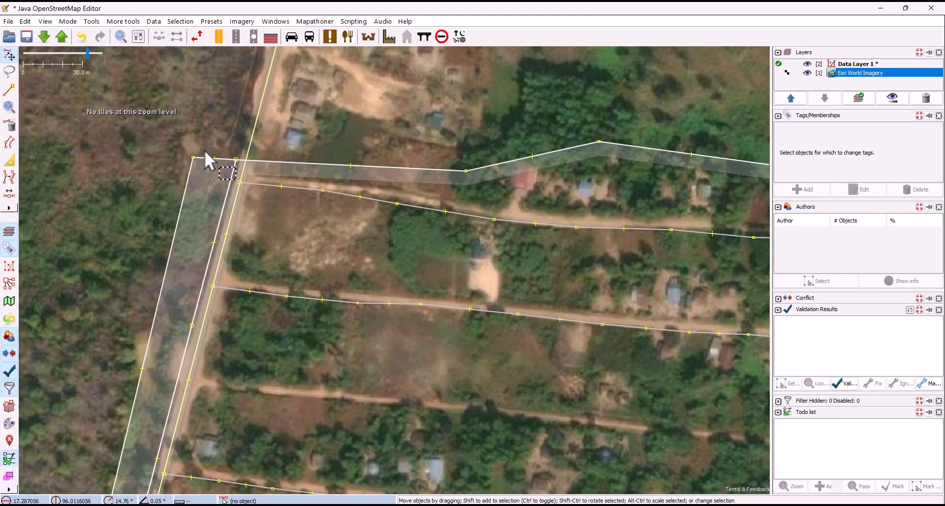
click(334, 251)
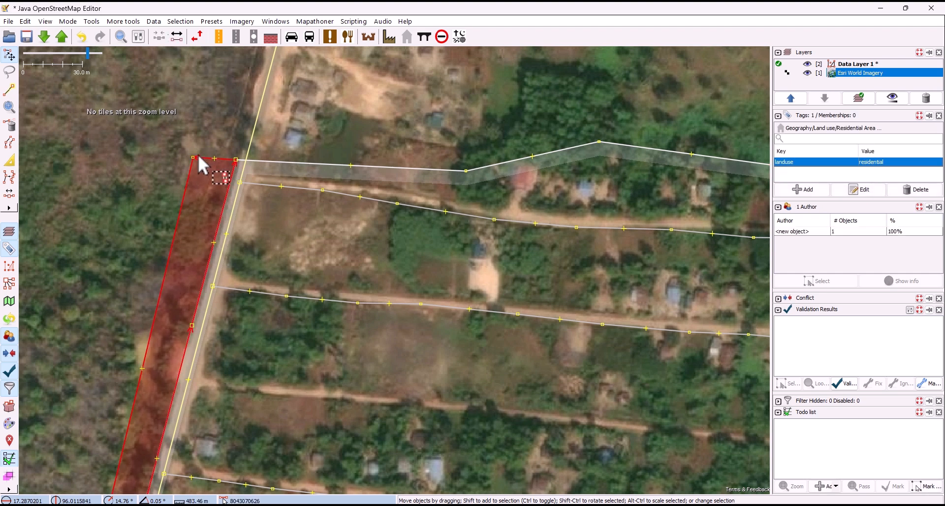
key(Delete)
scroll(201, 154, down, 2)
scroll(201, 153, down, 2)
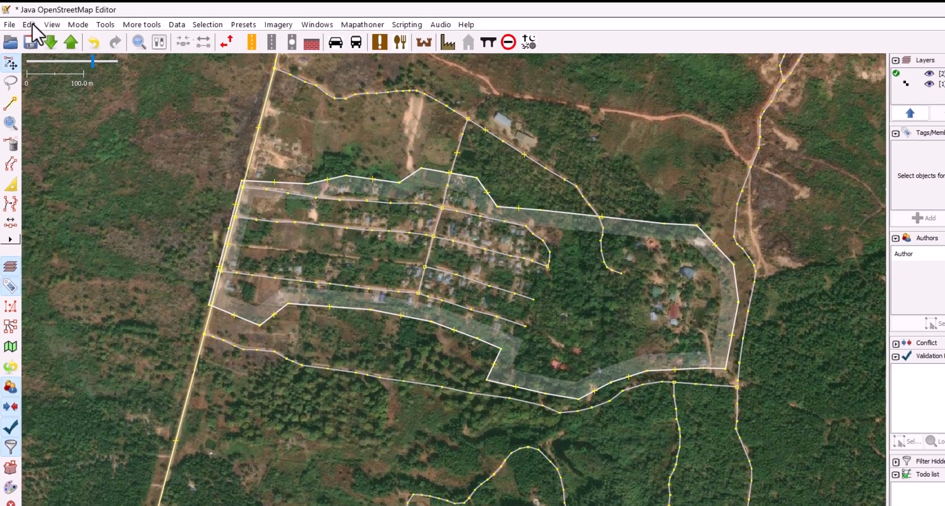
Search the plugins in the preferences for "build" and enable buildings_tools.
click(25, 21)
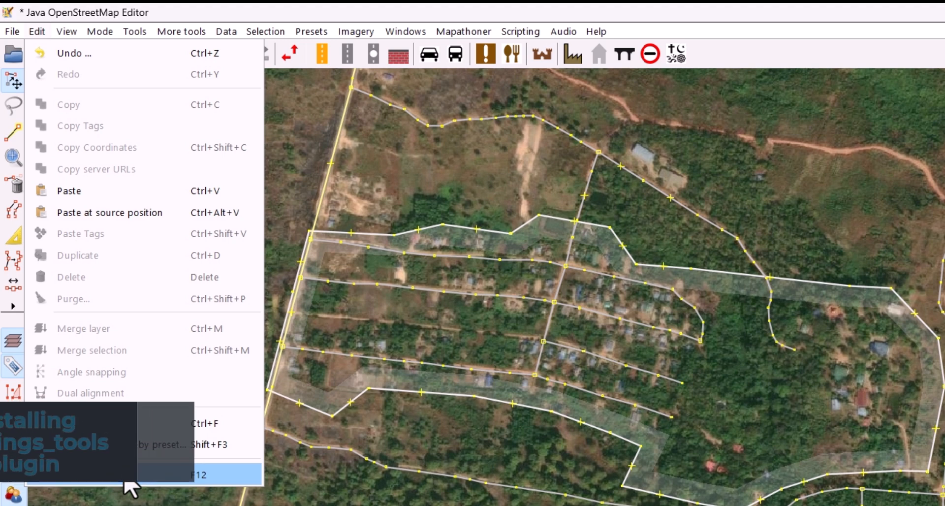
click(129, 476)
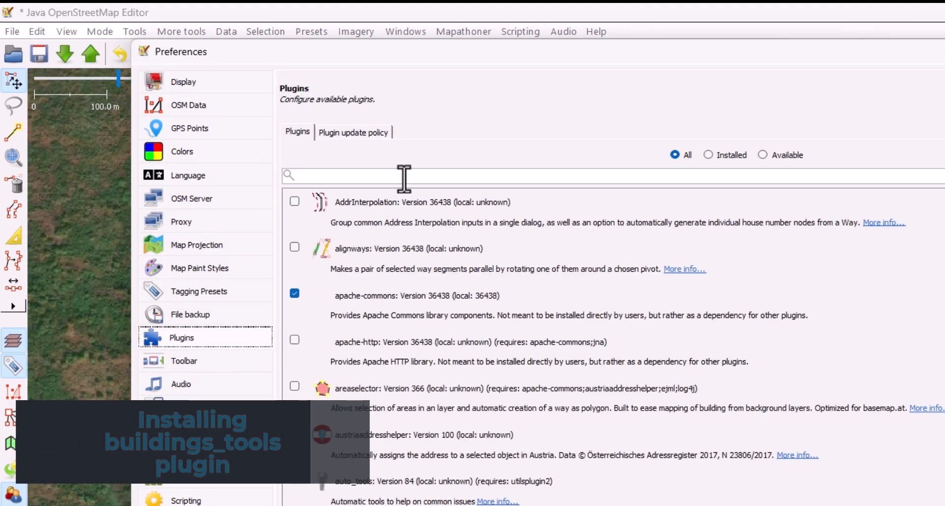
text(build)
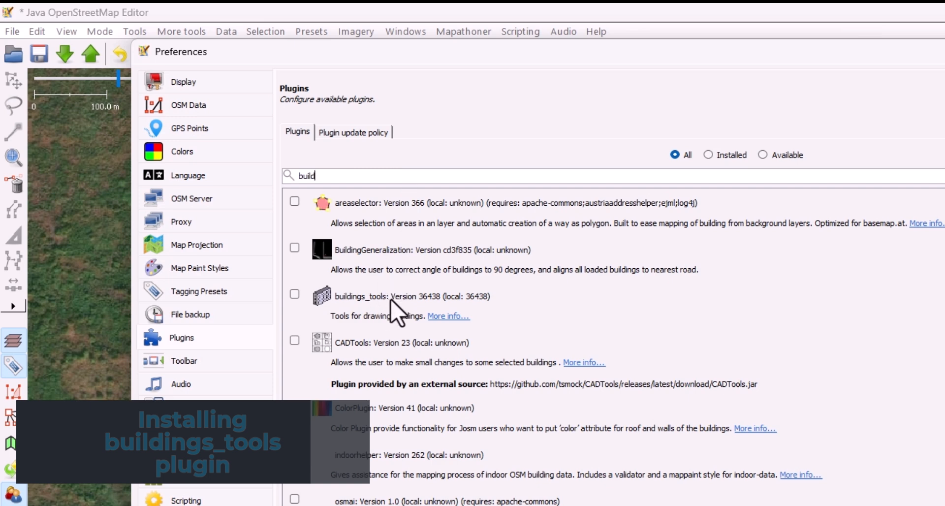
click(294, 295)
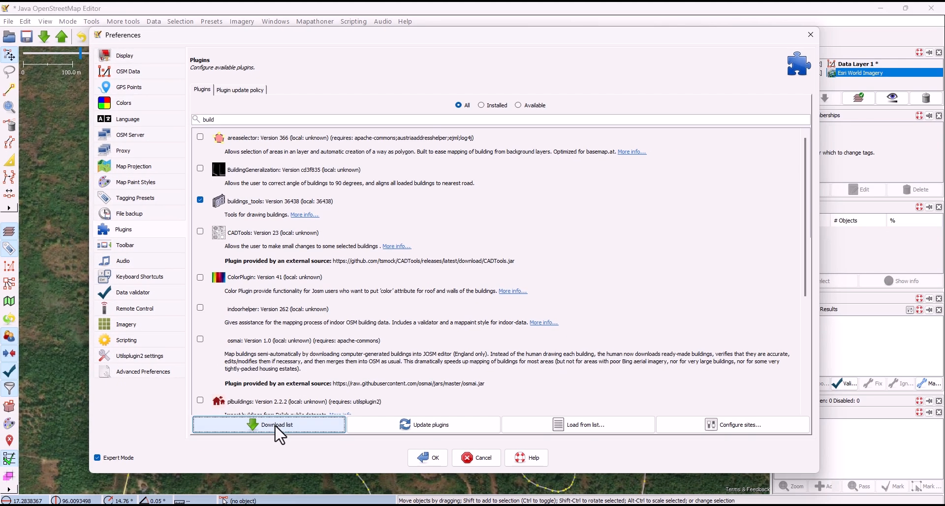
Install buildings_tools by downloading the plugin list and updating the plugins, and apply the preferences.
click(277, 426)
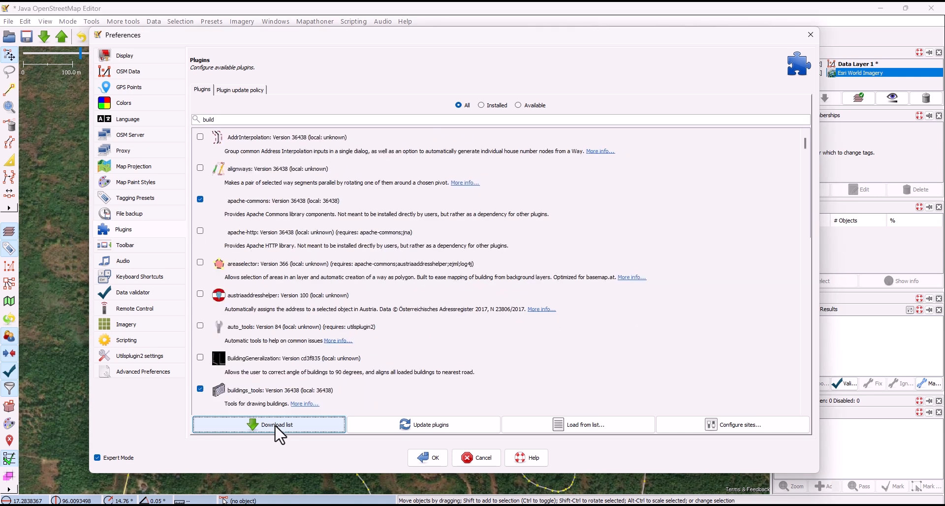
scroll(294, 401, down, 3)
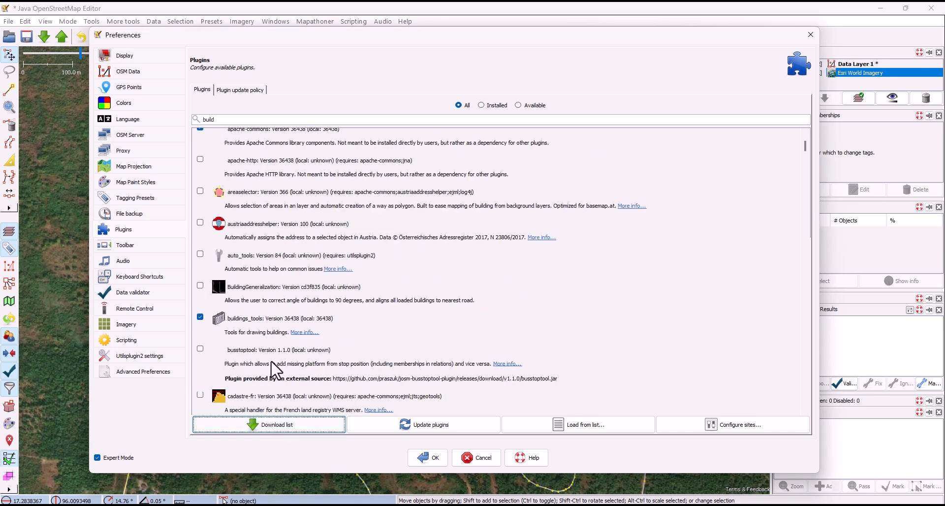
click(394, 427)
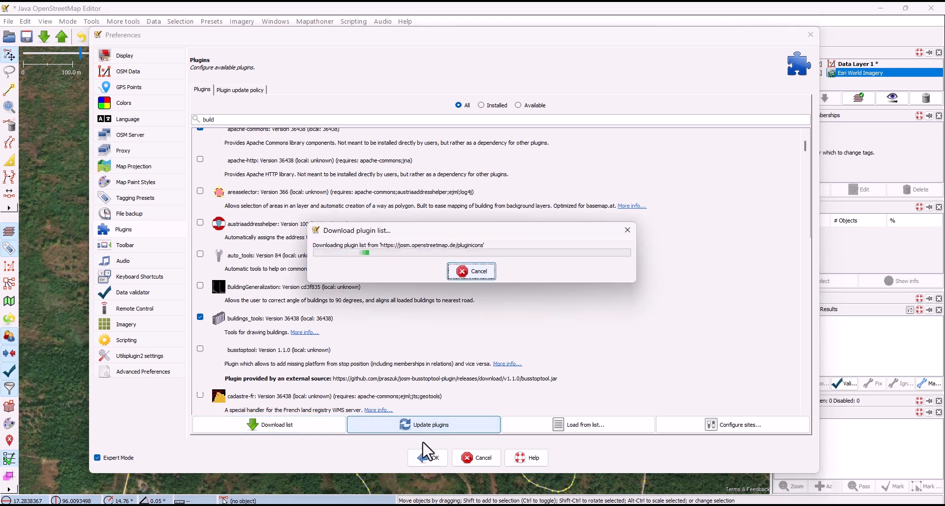
click(472, 285)
click(433, 462)
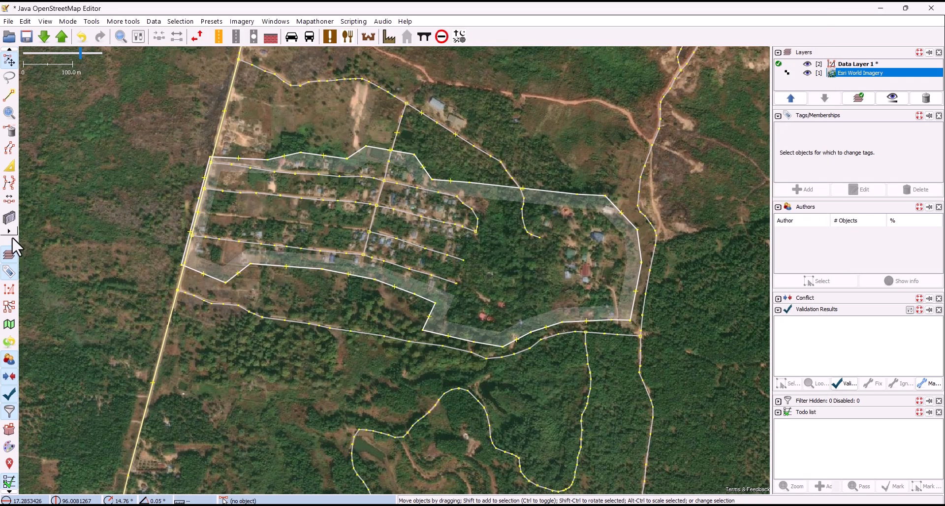
Hide the Draw buildings tool from the edit toolbar and show it again.
click(9, 231)
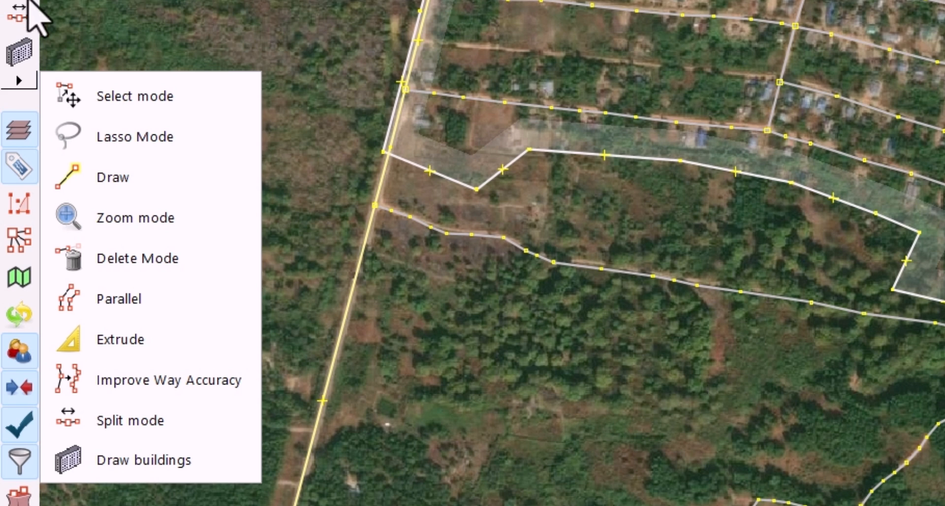
click(173, 459)
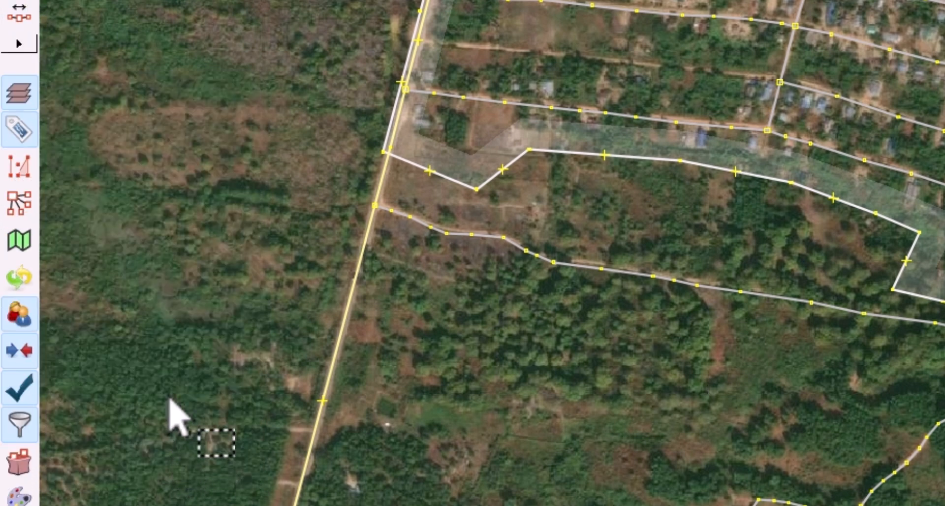
click(19, 43)
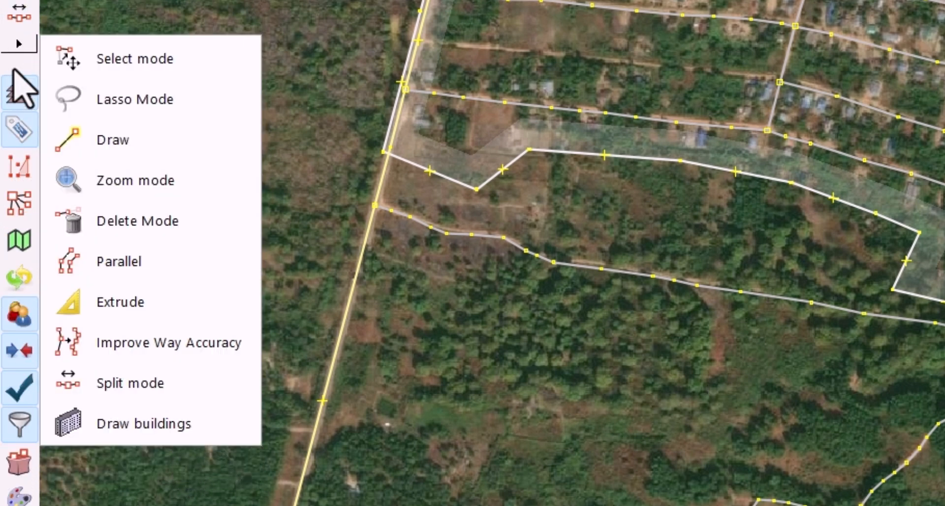
click(149, 425)
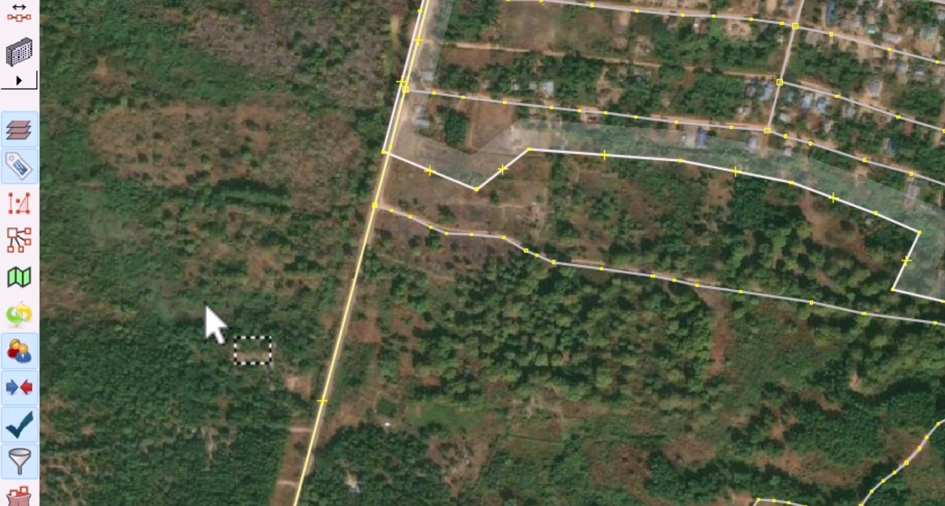
Draw rectangular buildings over the two houses beside the main road, just south of the side street, with Draw buildings.
scroll(414, 150, up, 5)
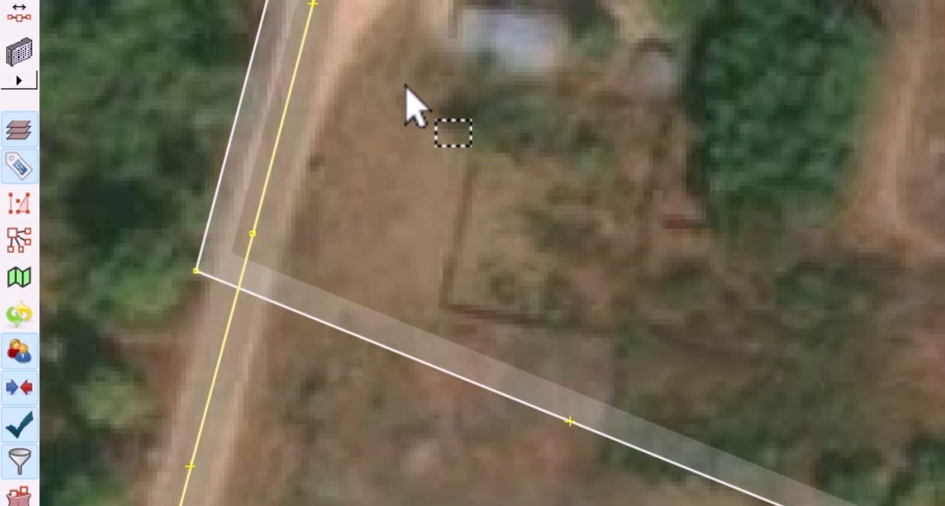
drag(468, 35, 508, 110)
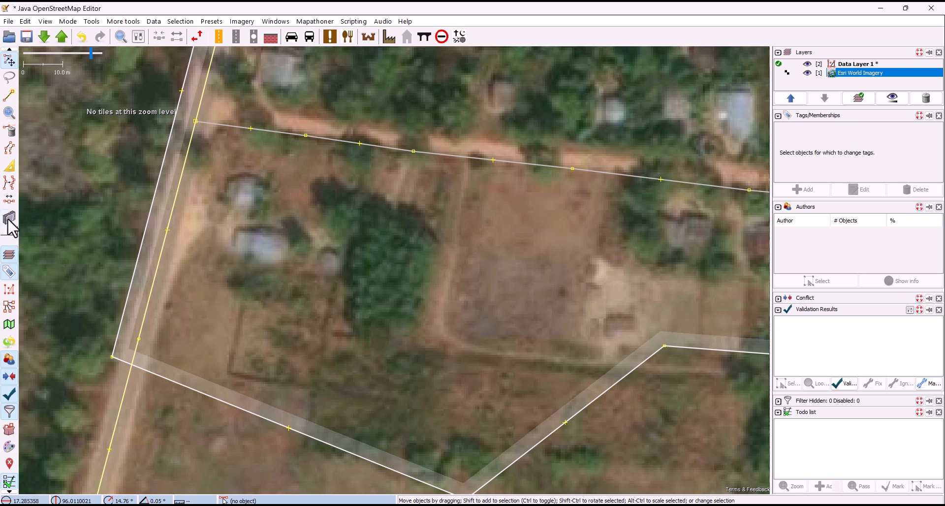
click(9, 219)
scroll(250, 232, up, 3)
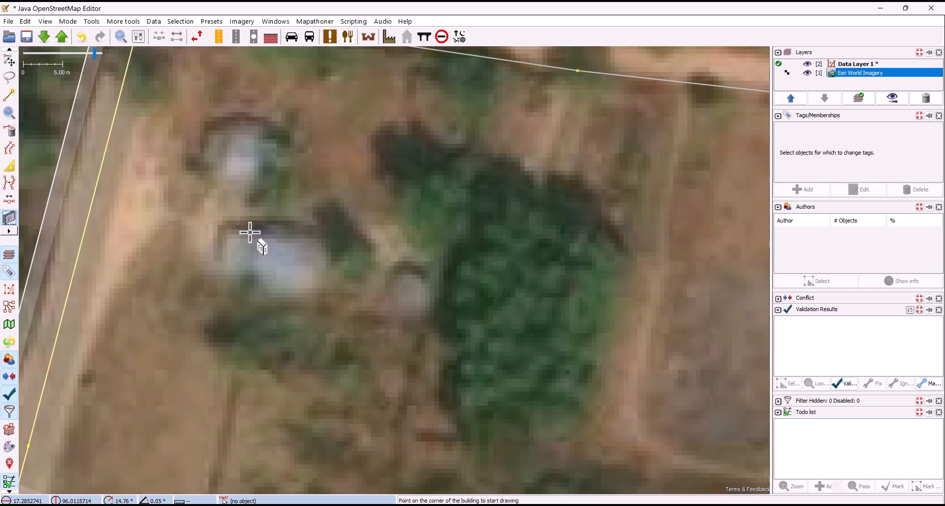
click(229, 224)
click(326, 238)
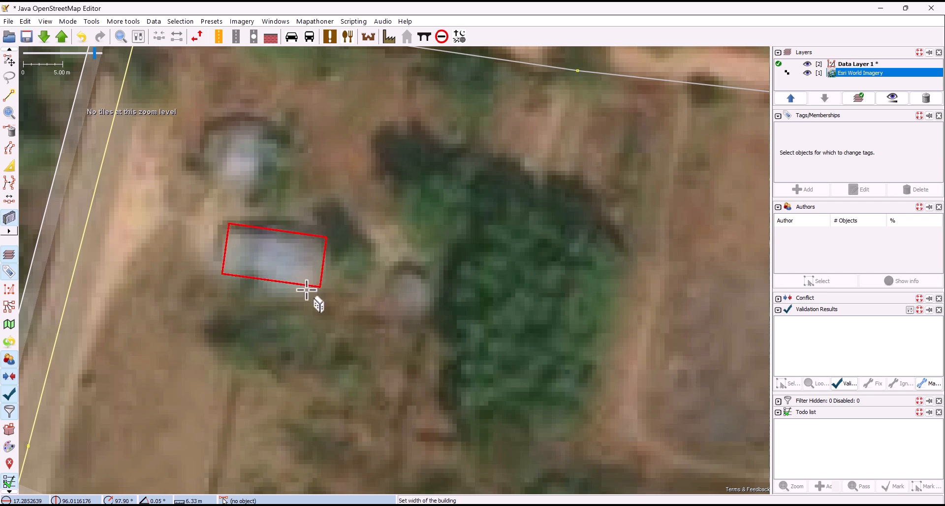
click(307, 298)
click(201, 172)
click(209, 106)
click(270, 143)
Draw a rectangular building over the larger, eastern roof of the house beyond the bare field, south of the side street.
scroll(276, 146, down, 3)
drag(350, 178, 241, 235)
drag(530, 251, 437, 278)
scroll(523, 292, up, 2)
click(475, 218)
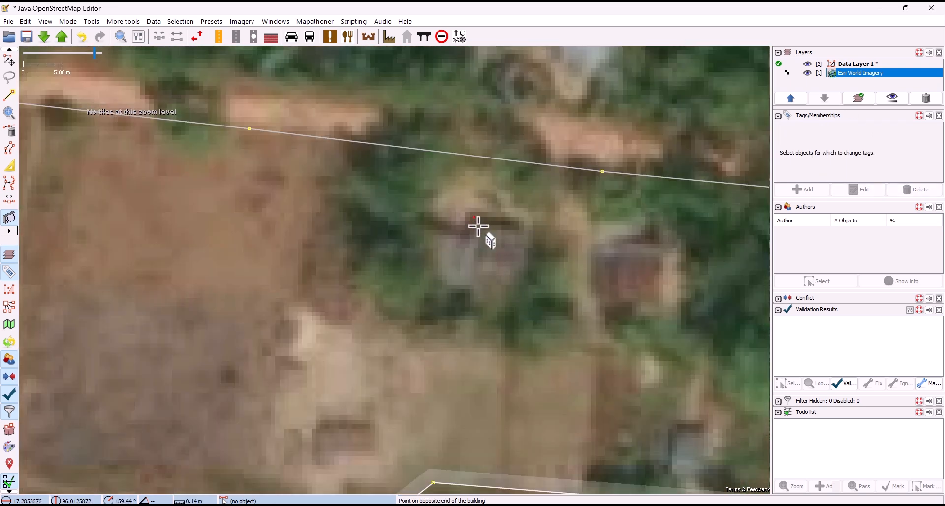
click(465, 297)
click(520, 307)
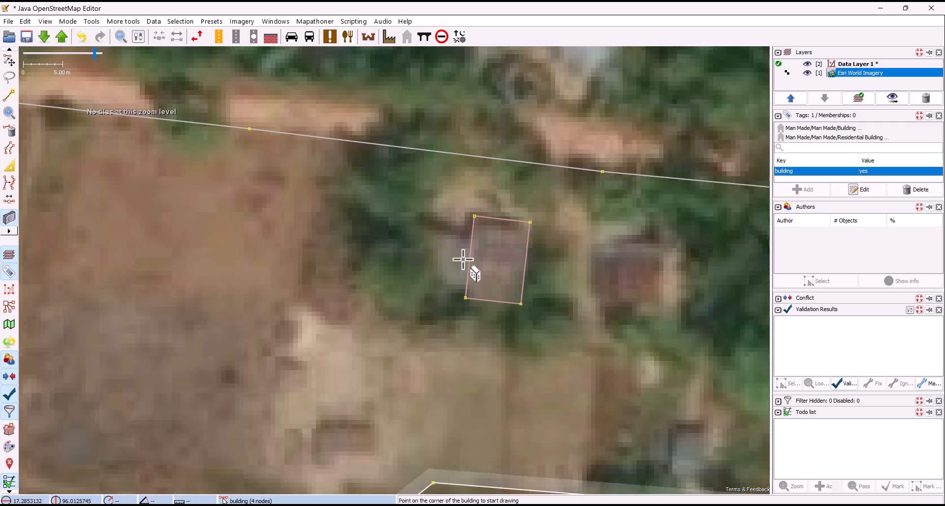
Draw a smaller rectangular building over the roof adjoining the western side of the last building.
scroll(441, 236, up, 2)
click(431, 224)
click(416, 329)
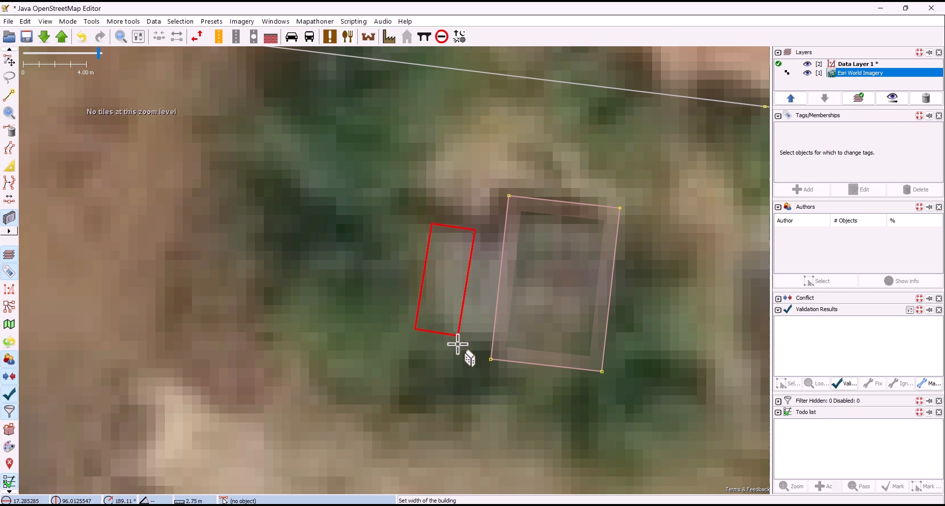
click(477, 351)
Draw a rectangular building over the red-roofed house just east of the two adjoining buildings.
scroll(420, 275, down, 2)
drag(519, 289, 359, 264)
key(Escape)
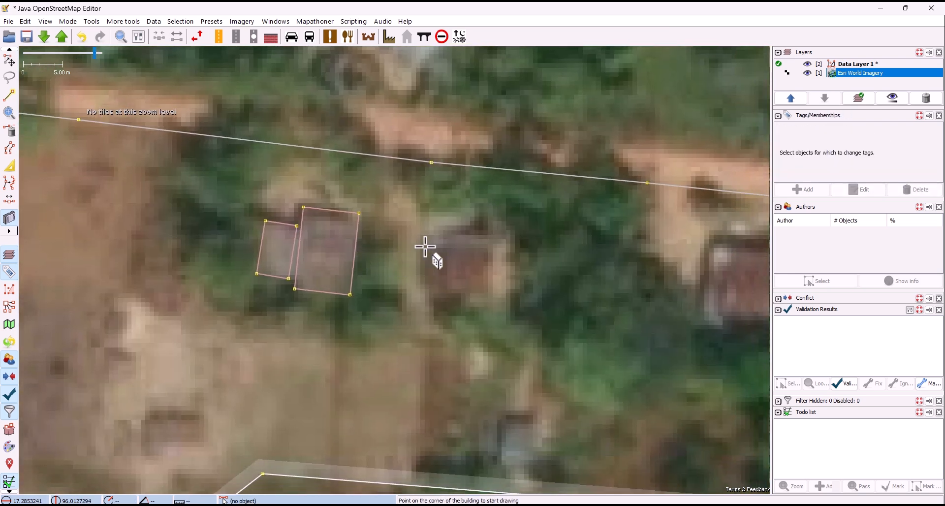
click(419, 242)
click(491, 243)
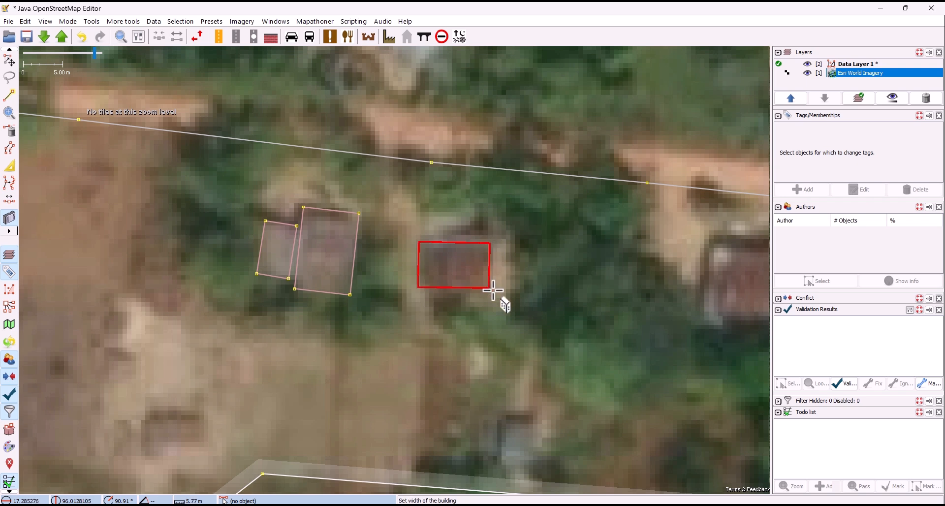
click(488, 297)
Draw a rectangular building over the next house further east along the side street, and return to select mode.
click(493, 225)
click(488, 299)
click(569, 295)
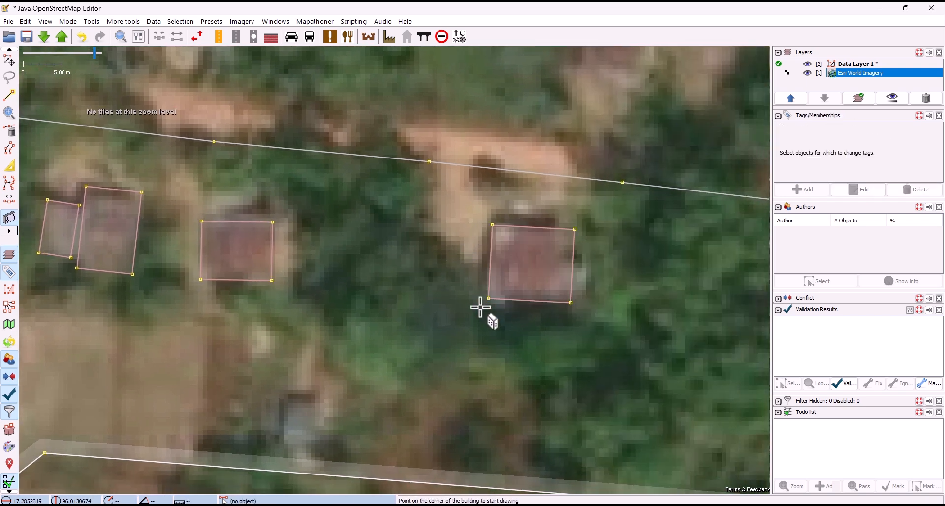
scroll(521, 291, down, 4)
key(s)
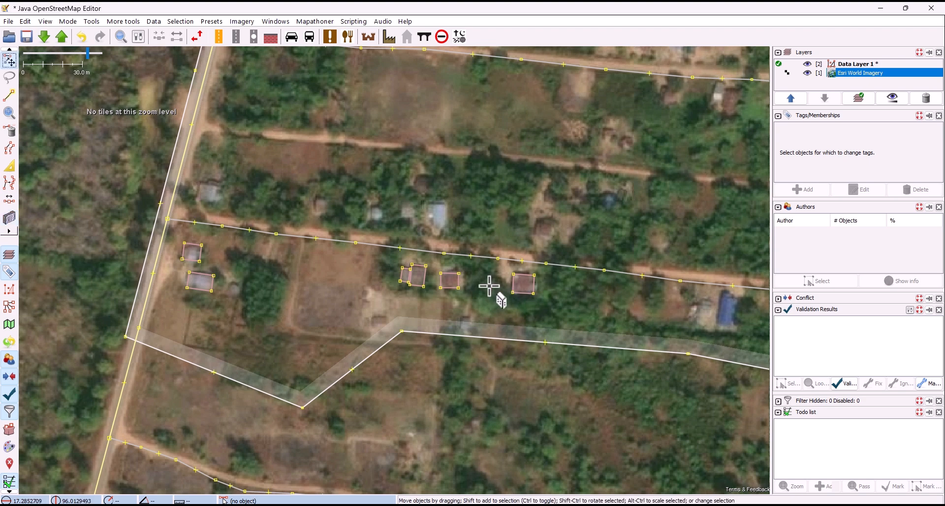
Enable the FastDraw plugin in the preferences and download the plugin list.
click(25, 21)
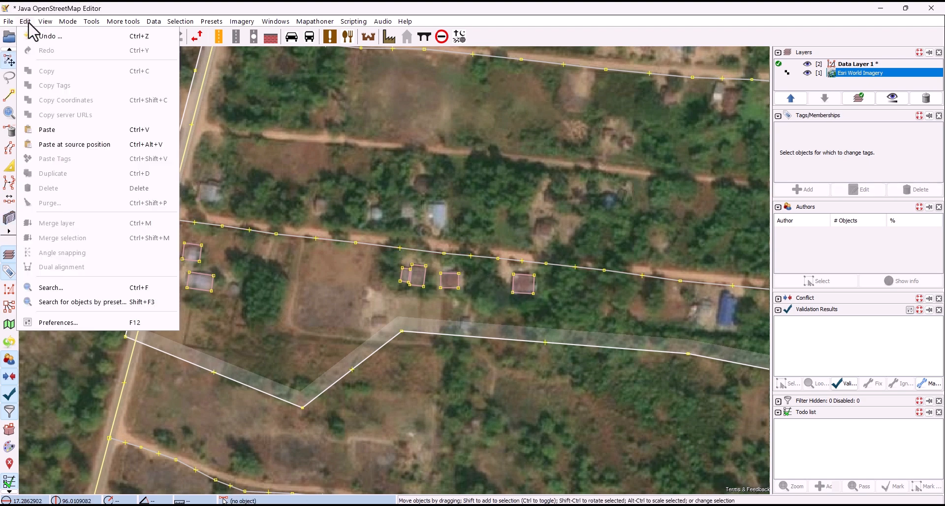
click(78, 326)
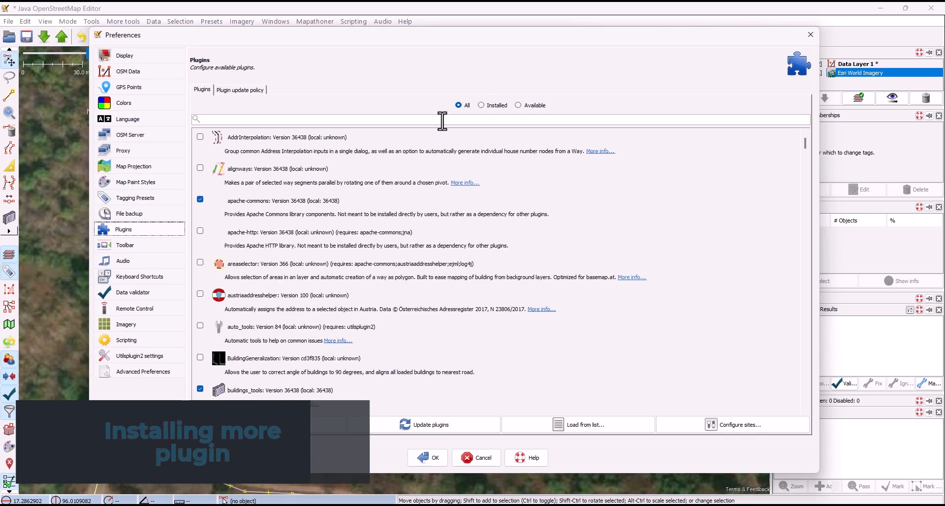
click(458, 105)
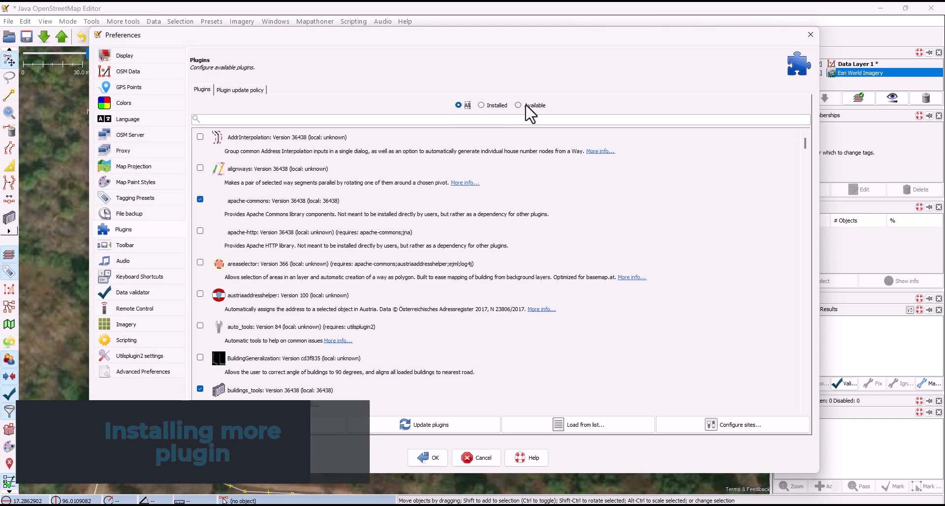
scroll(456, 172, down, 3)
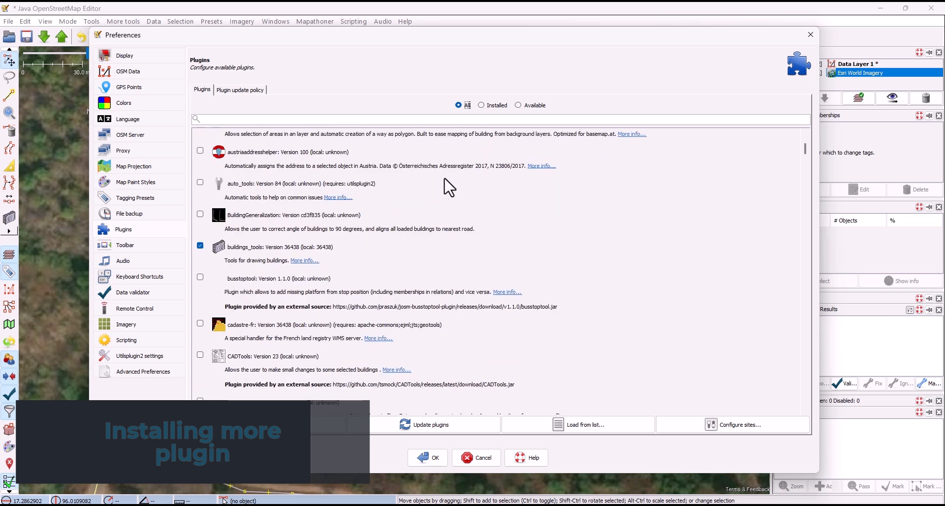
scroll(407, 214, down, 10)
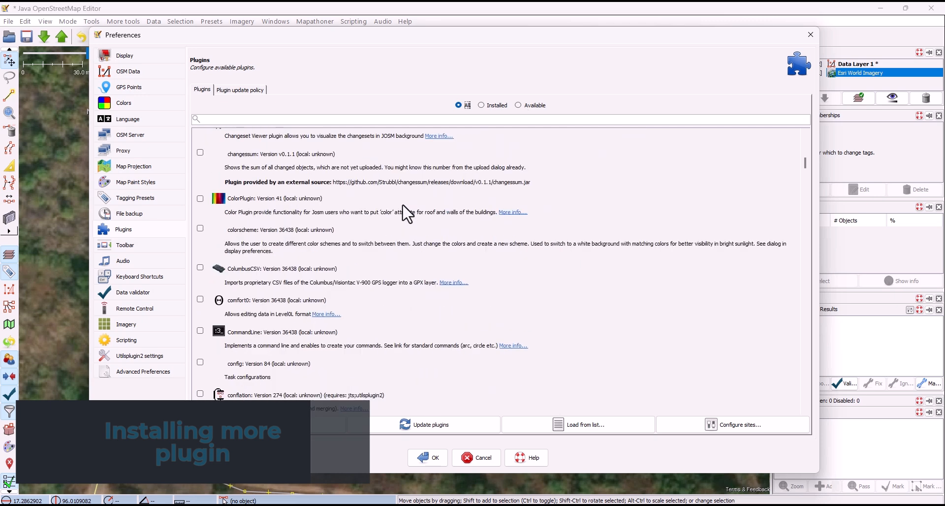
scroll(407, 214, down, 10)
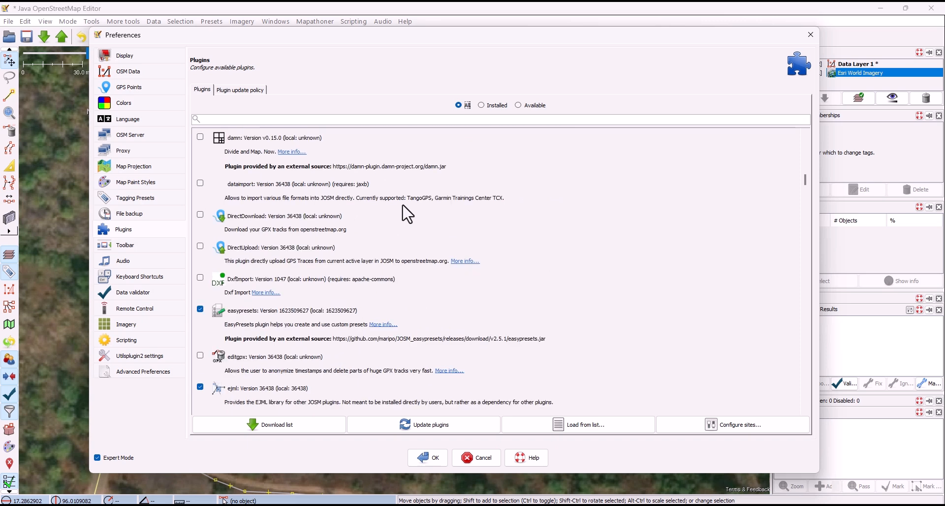
scroll(407, 214, down, 5)
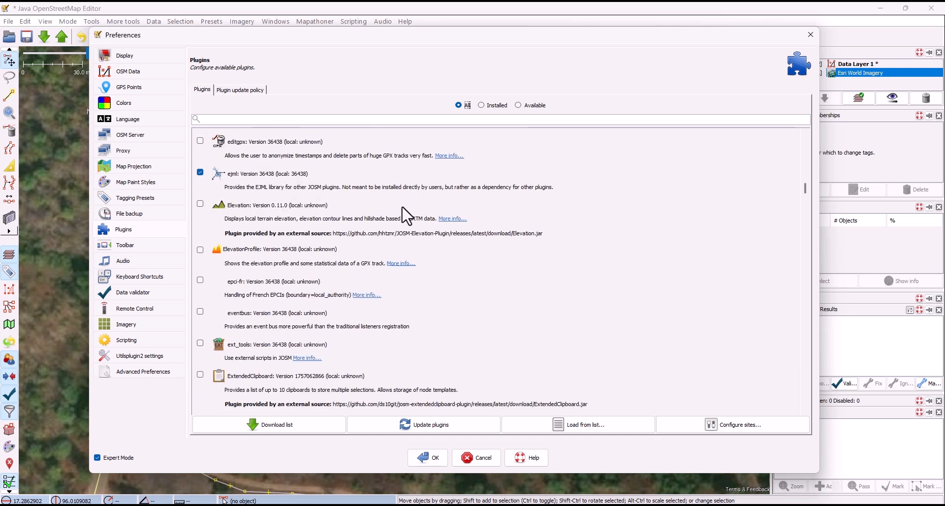
scroll(408, 215, down, 7)
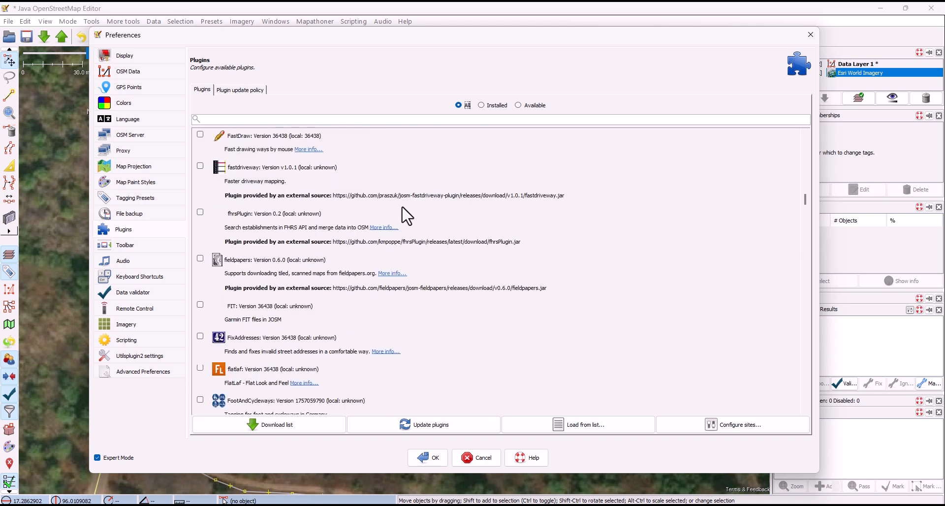
scroll(405, 217, up, 2)
scroll(405, 217, down, 5)
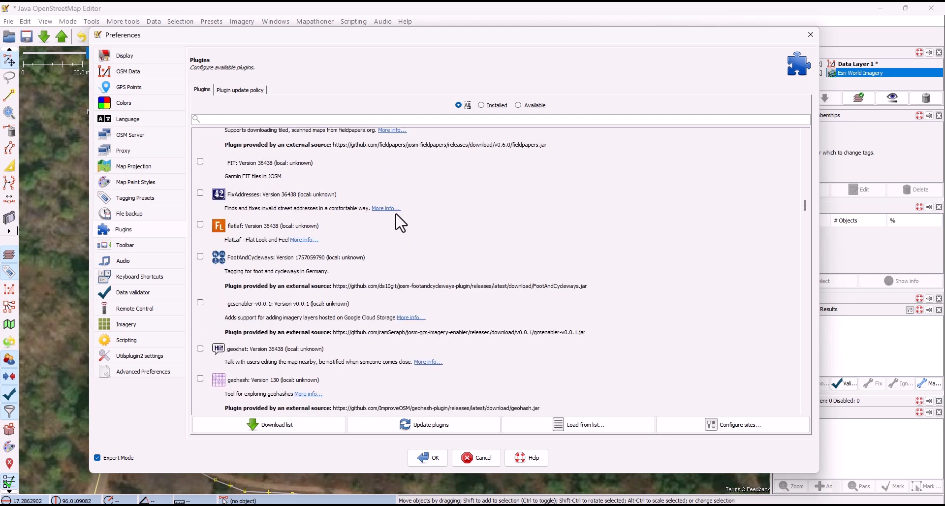
scroll(396, 225, up, 2)
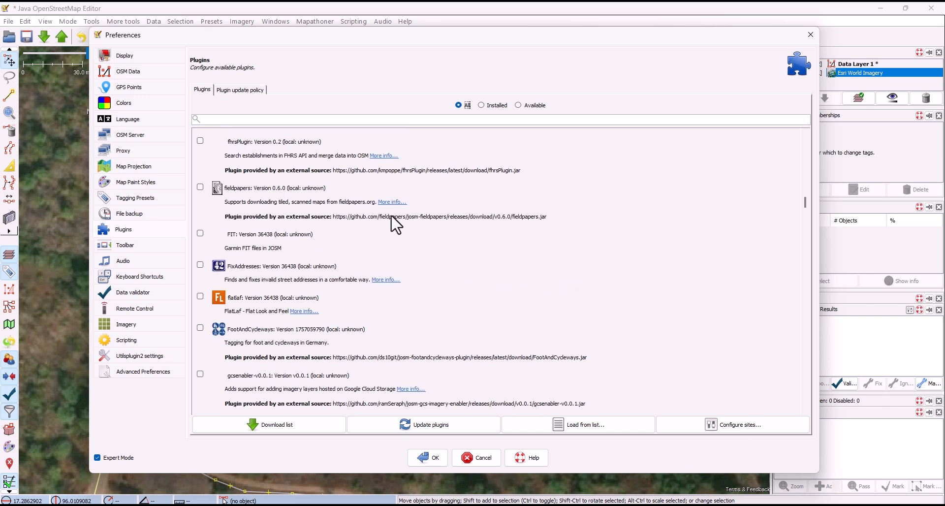
scroll(397, 225, up, 2)
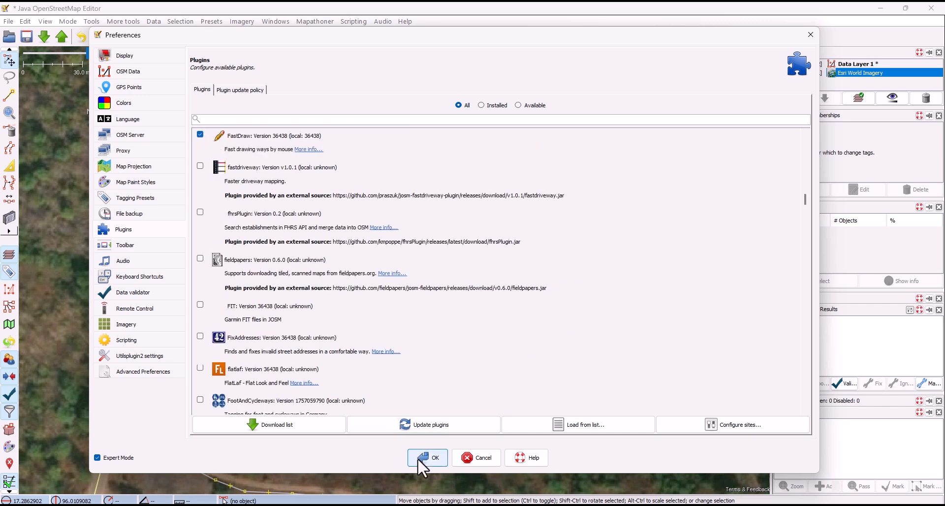
click(321, 436)
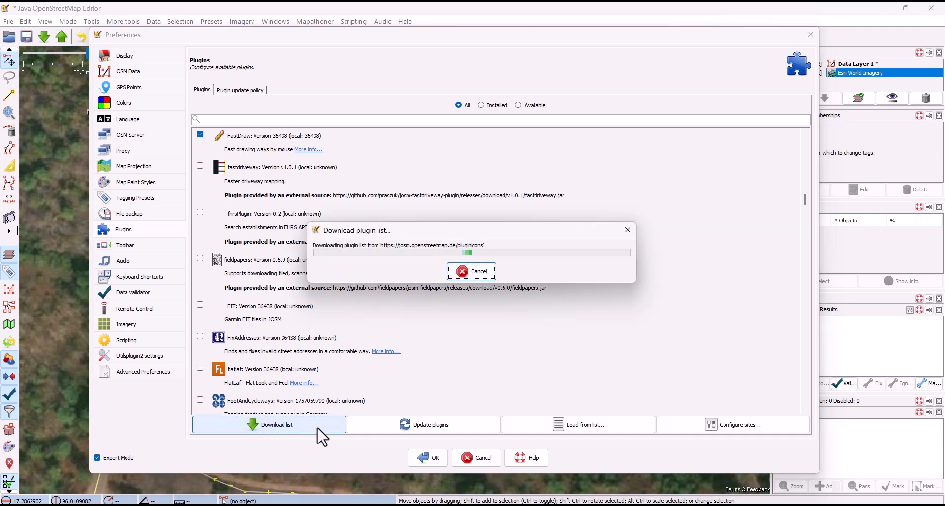